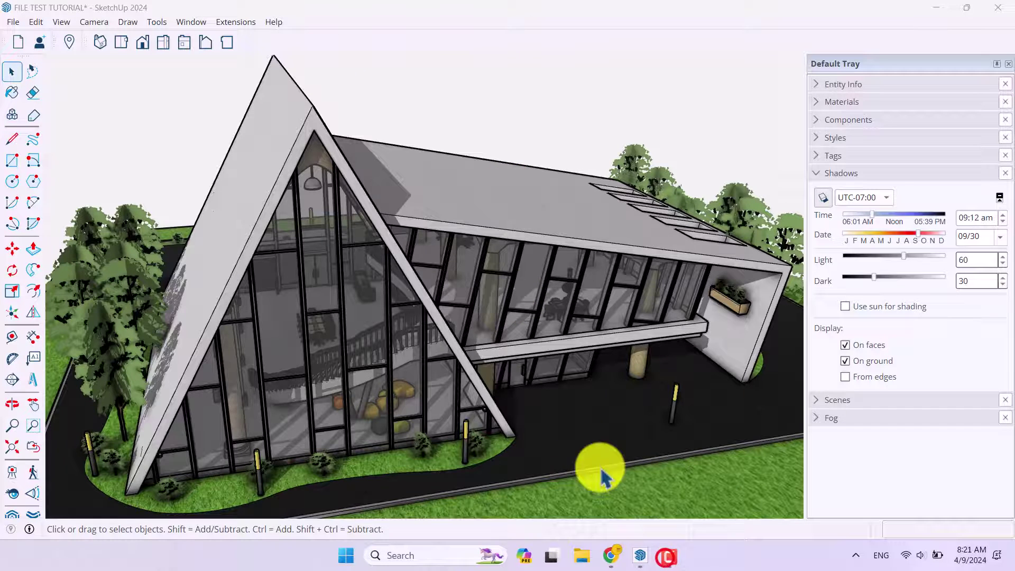
- Zoom and orbit around the A-frame glass building, ending close on its glass façade
{"action": "scroll", "coordinate": [585, 308], "scroll_direction": "down", "scroll_amount": 2}
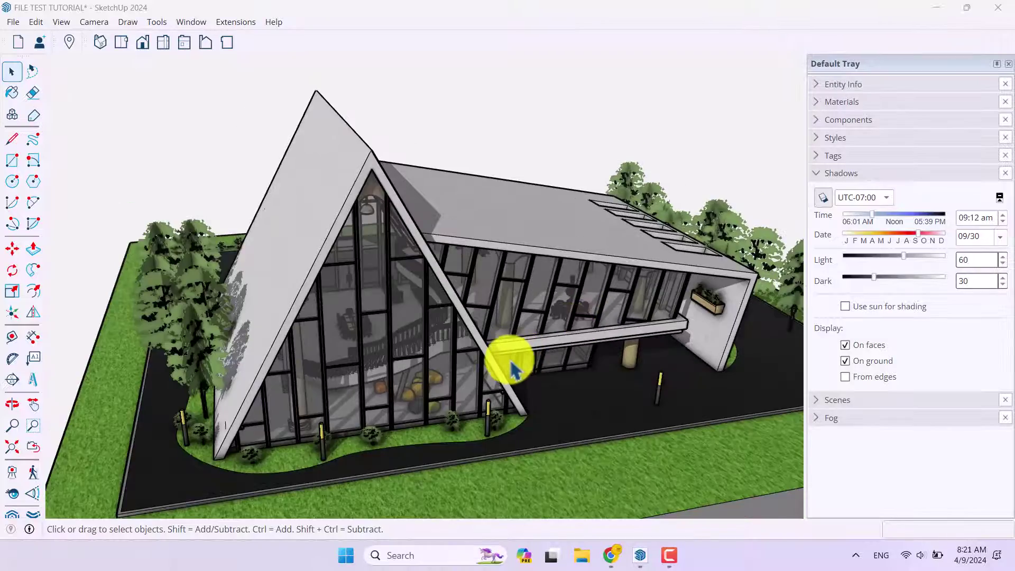
{"action": "middle_click_drag", "start_coordinate": [512, 370], "coordinate": [478, 377]}
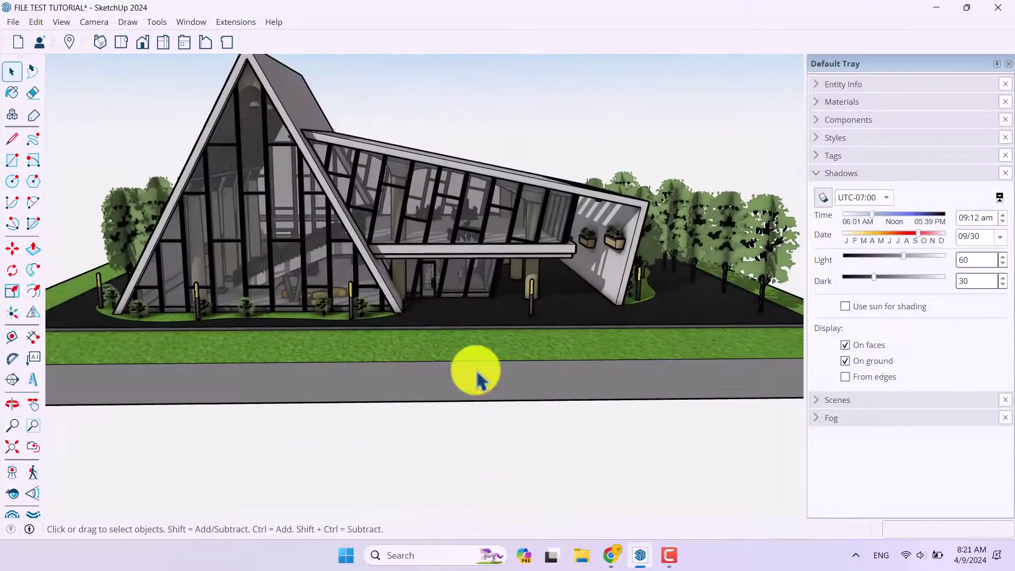
{"action": "scroll", "coordinate": [277, 275], "scroll_direction": "up", "scroll_amount": 4}
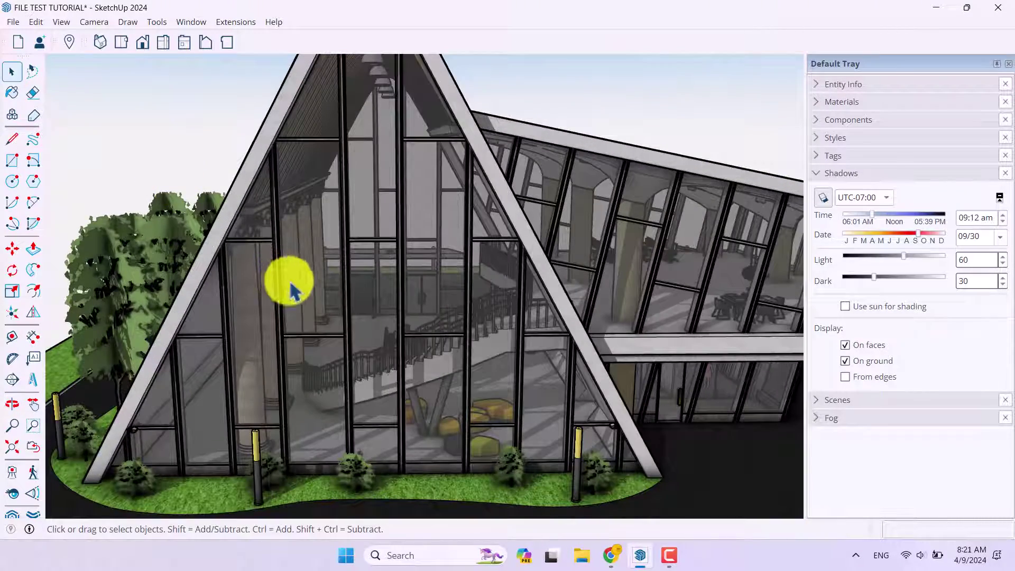
{"action": "left_click", "coordinate": [608, 554]}
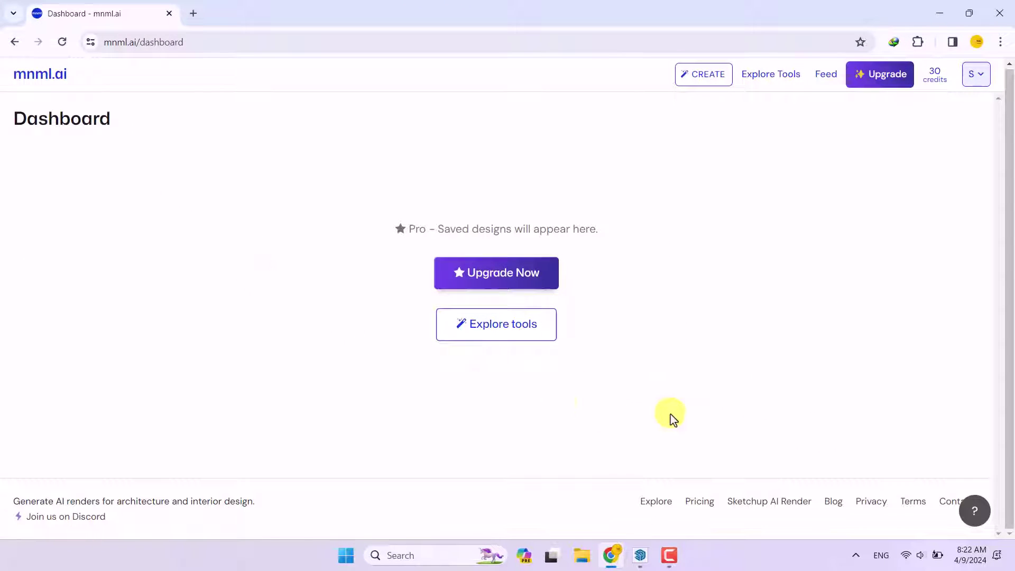
- Orbit and zoom the SketchUp model to a close frontal view of the glass façade
{"action": "left_click", "coordinate": [640, 556]}
{"action": "scroll", "coordinate": [390, 293], "scroll_direction": "down", "scroll_amount": 5}
{"action": "middle_click_drag", "start_coordinate": [390, 293], "coordinate": [268, 378]}
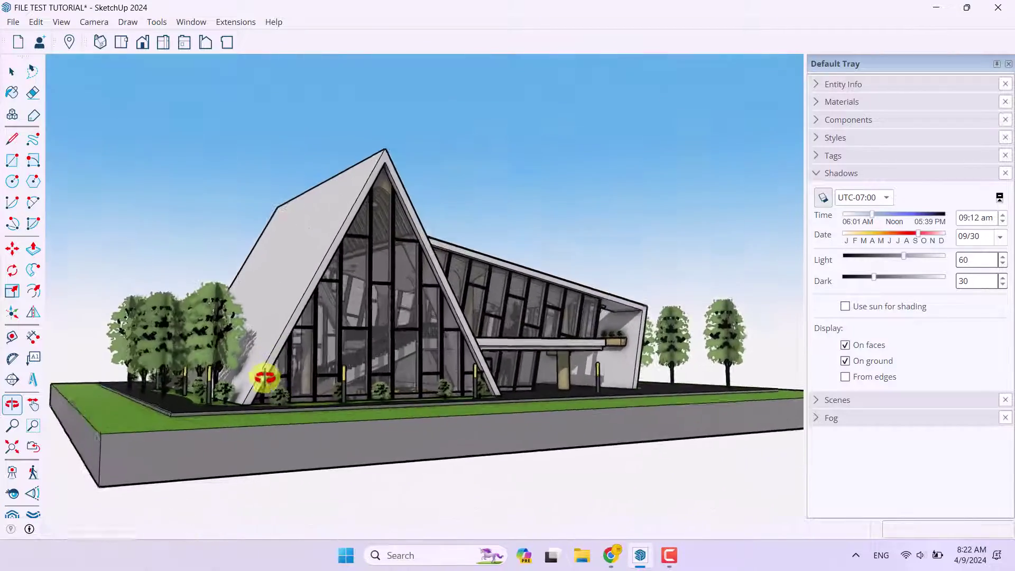
{"action": "scroll", "coordinate": [324, 328], "scroll_direction": "up", "scroll_amount": 3}
{"action": "scroll", "coordinate": [447, 351], "scroll_direction": "up", "scroll_amount": 1}
{"action": "middle_click_drag", "start_coordinate": [447, 351], "coordinate": [426, 341]}
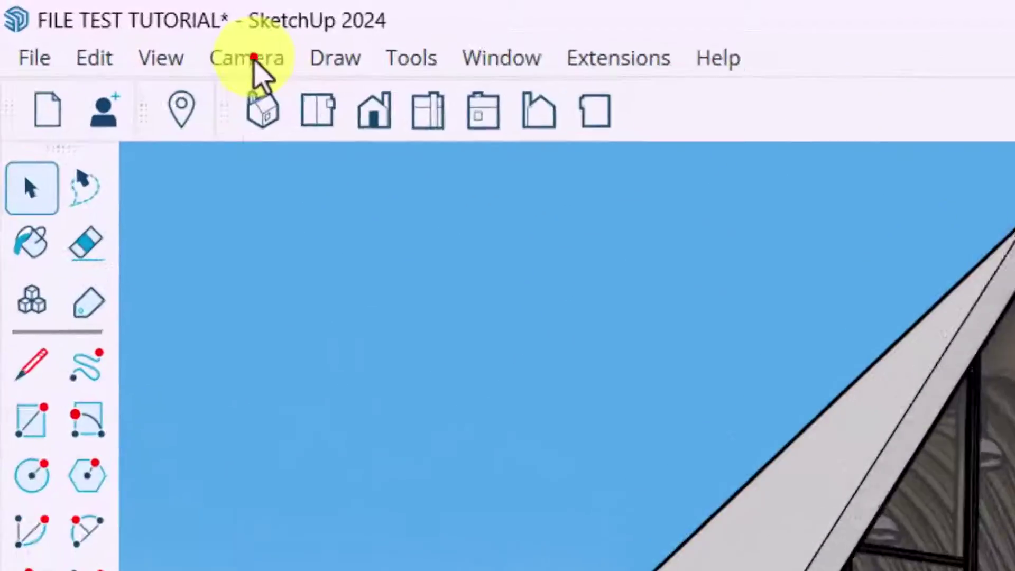
- Switch the camera to Two-Point Perspective and pan to centre the building's front
{"action": "left_click", "coordinate": [94, 22]}
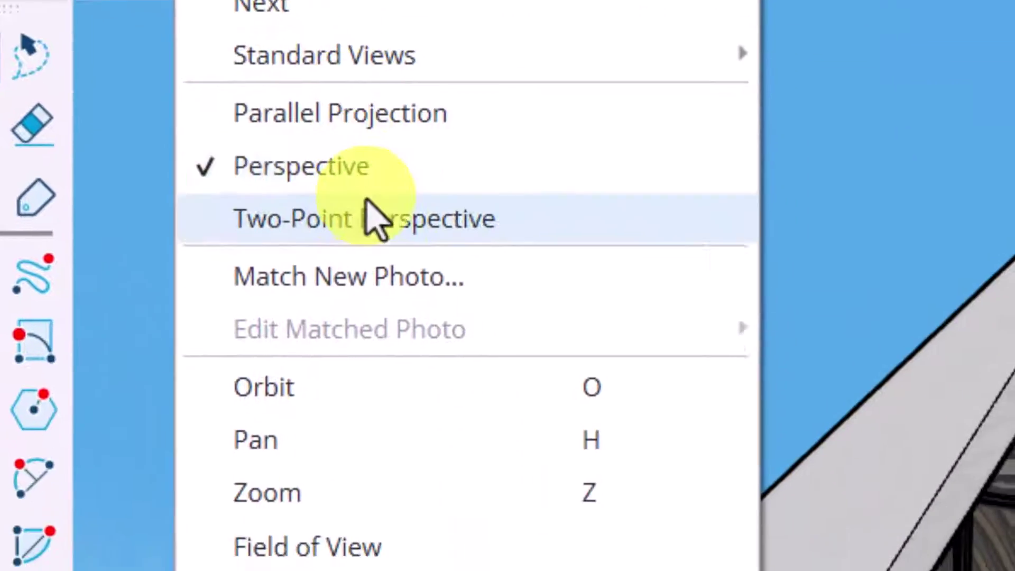
{"action": "left_click", "coordinate": [439, 382]}
{"action": "left_click_drag", "start_coordinate": [321, 191], "coordinate": [340, 366]}
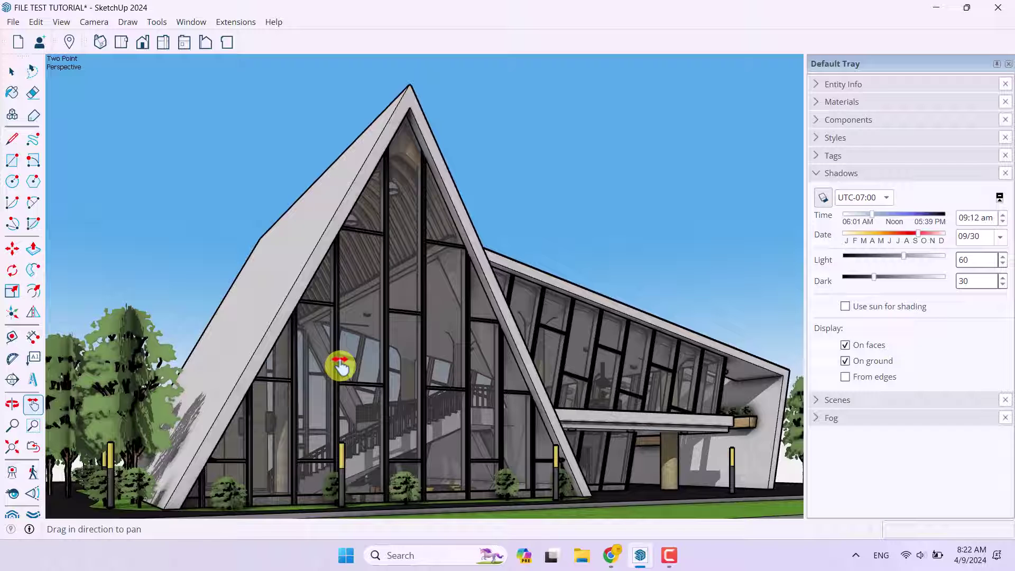
- Collapse Shadows and add Scene 1 in the Scenes panel for the current two-point view
{"action": "left_click", "coordinate": [837, 174]}
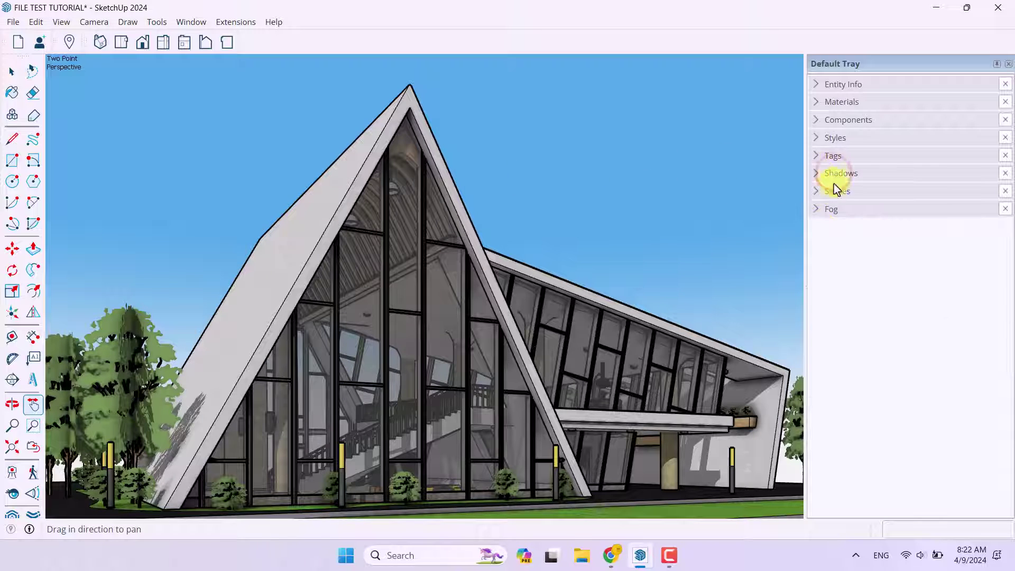
{"action": "left_click", "coordinate": [833, 192]}
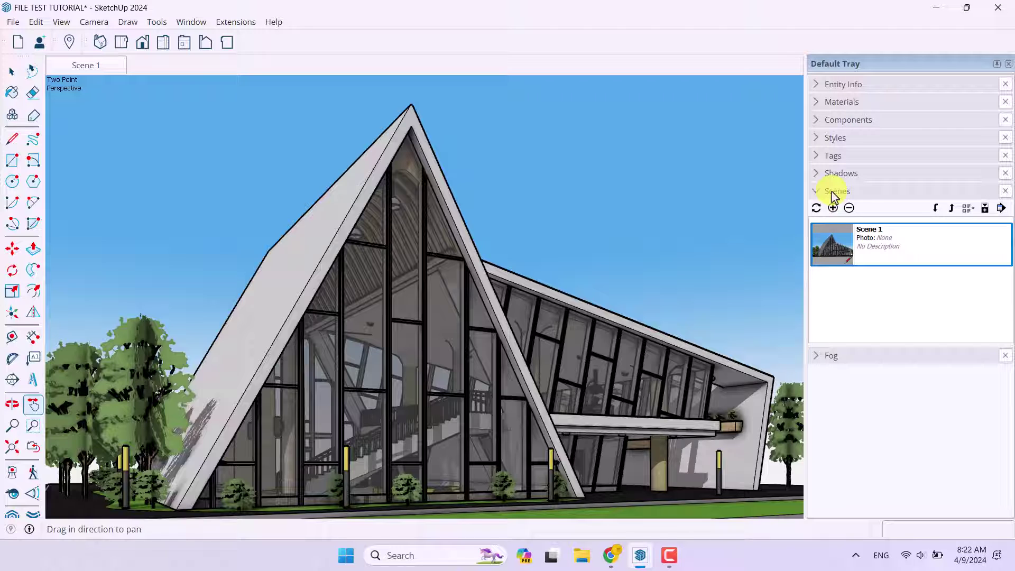
{"action": "left_click", "coordinate": [933, 191]}
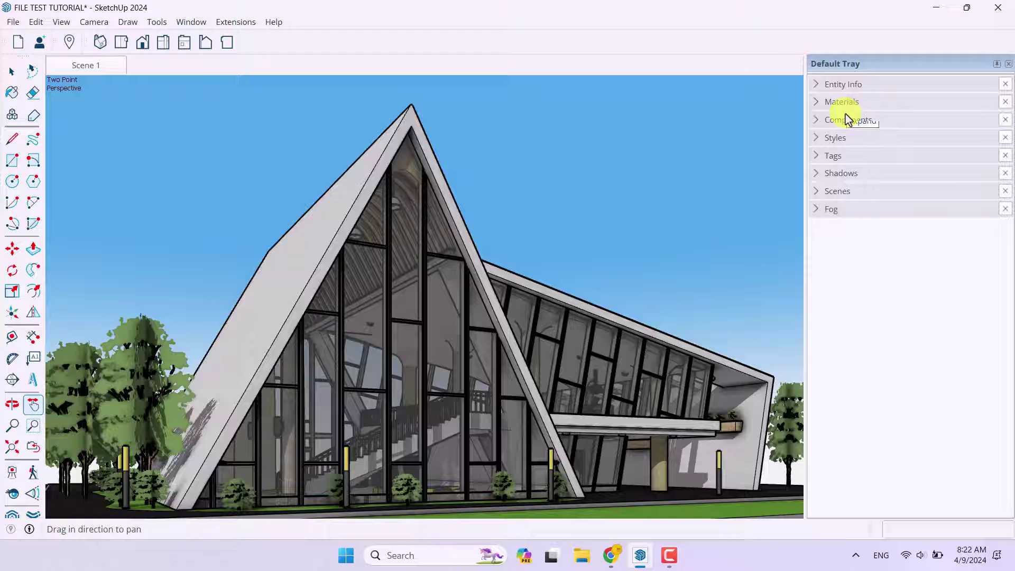
- Set the style's Profiles edge width to 2 and update the Simple Style
{"action": "left_click", "coordinate": [830, 138]}
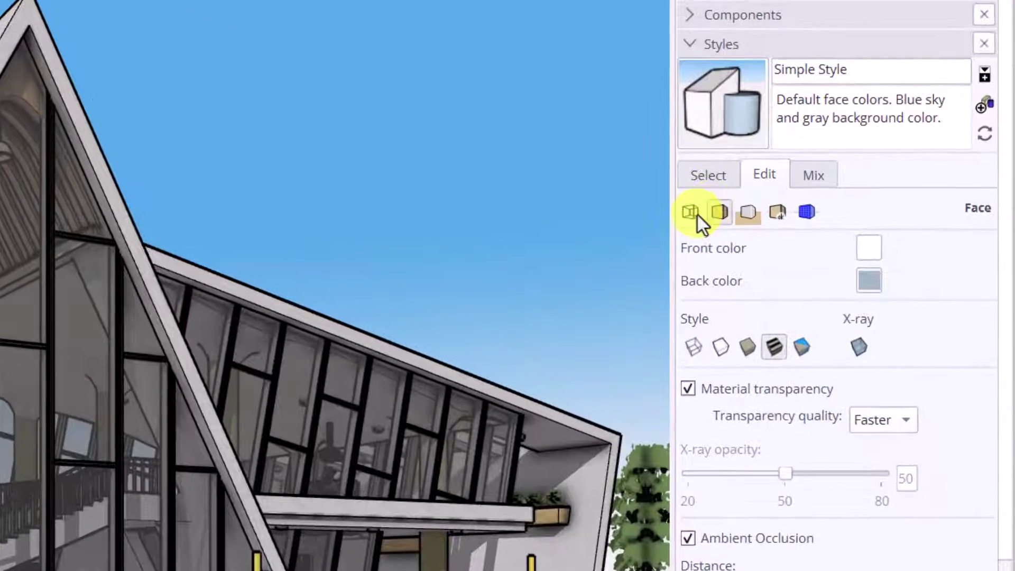
{"action": "left_click", "coordinate": [815, 240]}
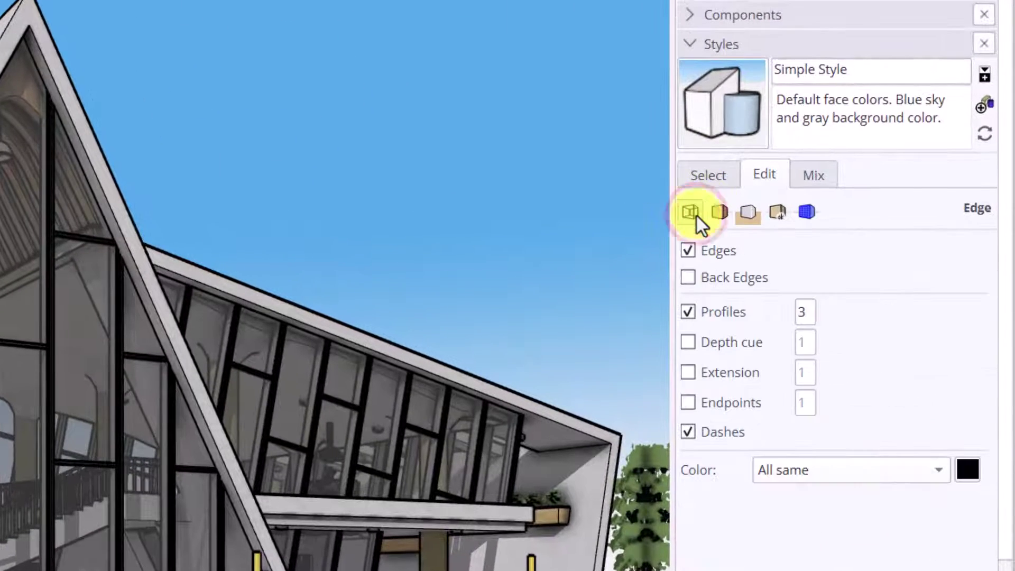
{"action": "left_click", "coordinate": [807, 314]}
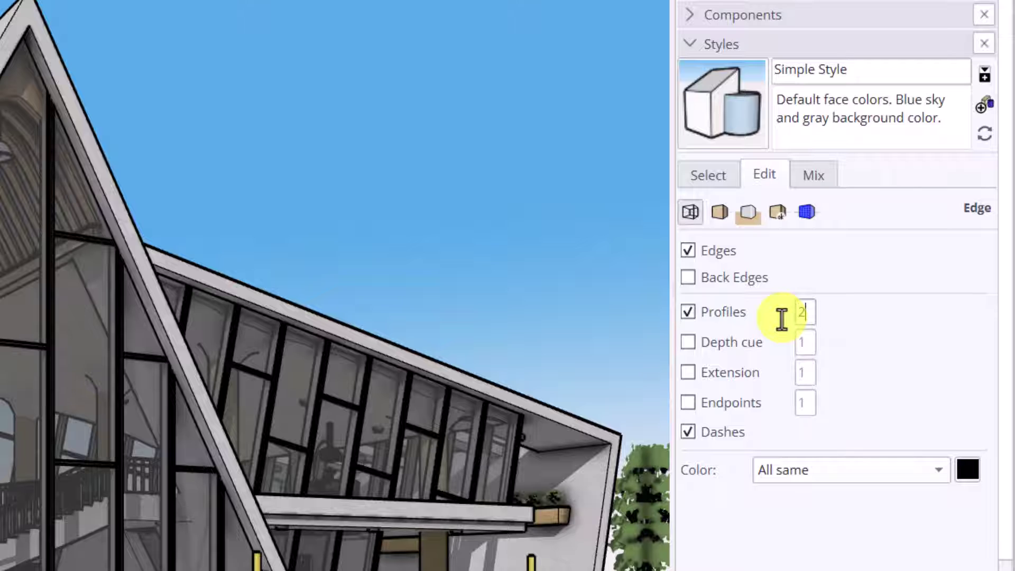
{"action": "type", "text": "2"}
{"action": "key", "text": "Return"}
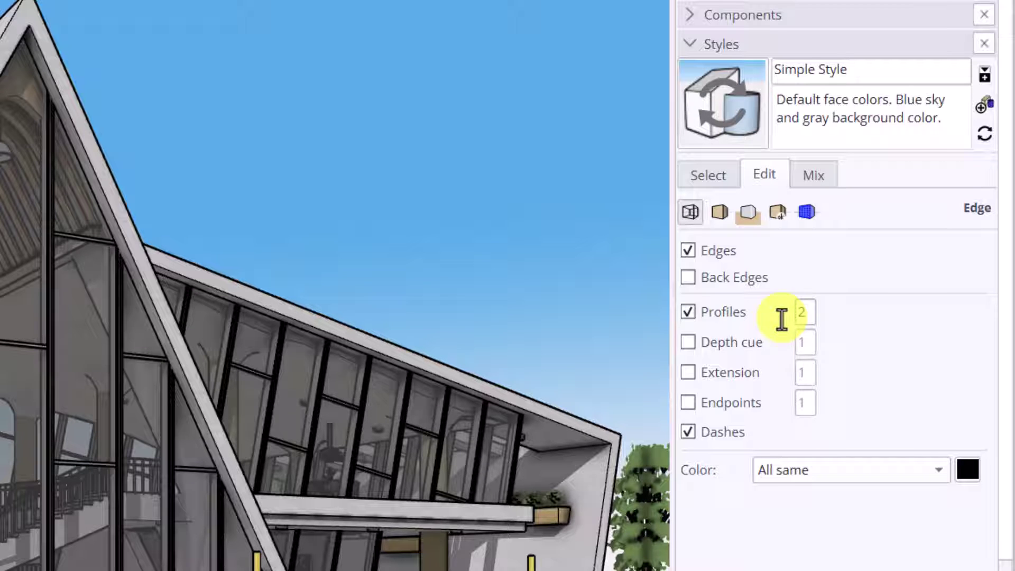
{"action": "left_click", "coordinate": [985, 133]}
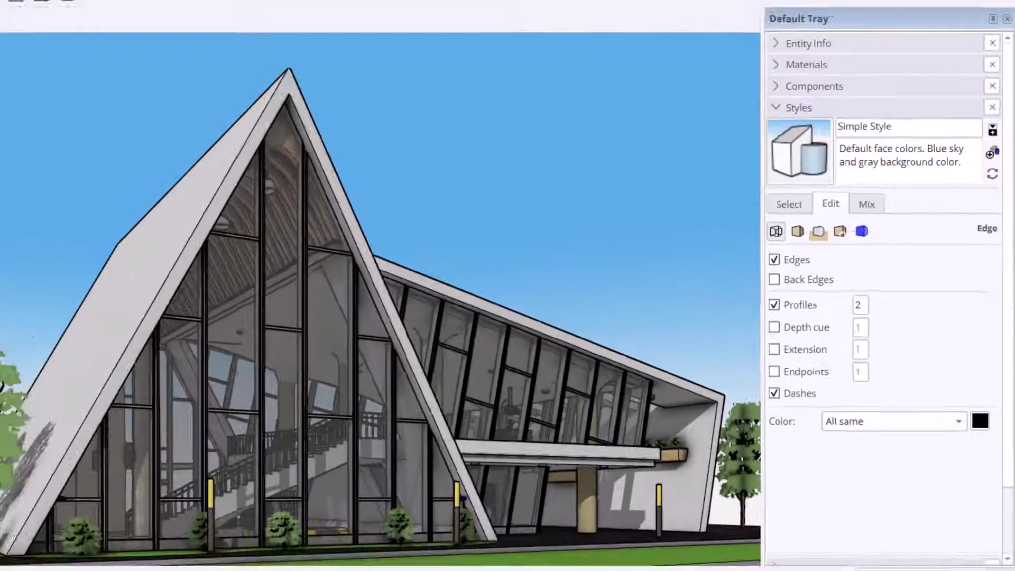
- Start a File > Export > 2D Graphic export of the current view
{"action": "left_click", "coordinate": [13, 22]}
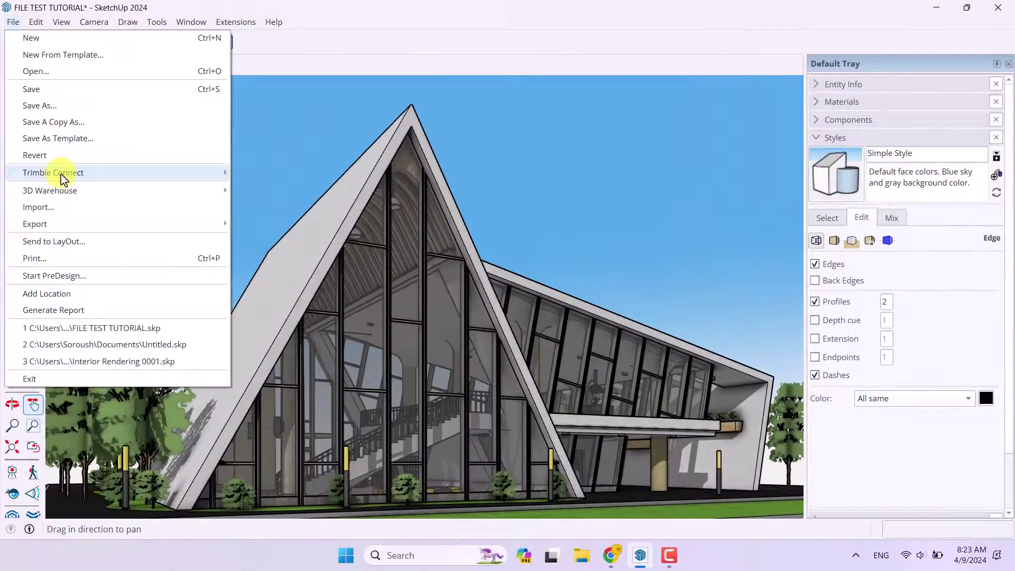
{"action": "mouse_move", "coordinate": [66, 224]}
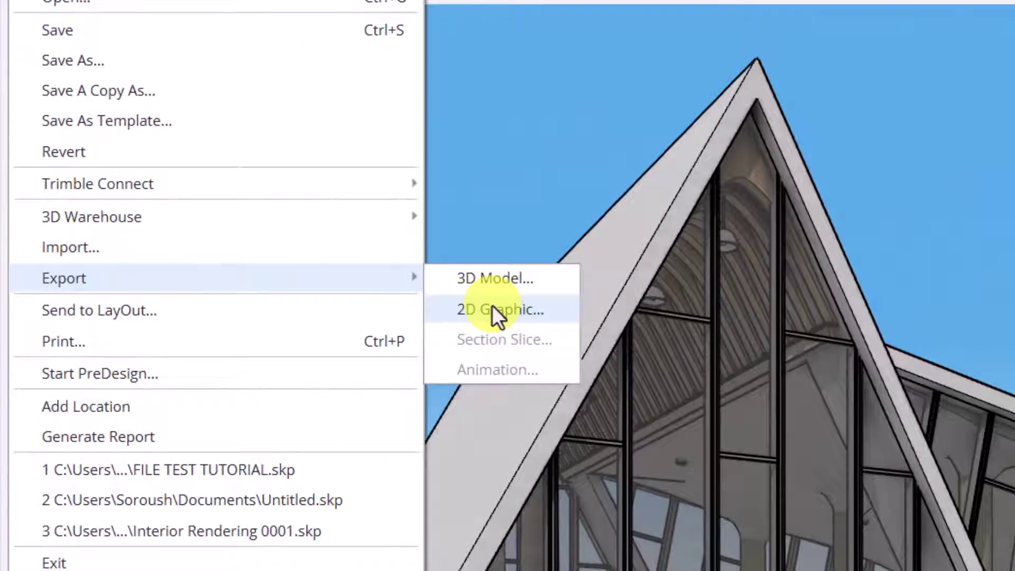
{"action": "left_click", "coordinate": [493, 308]}
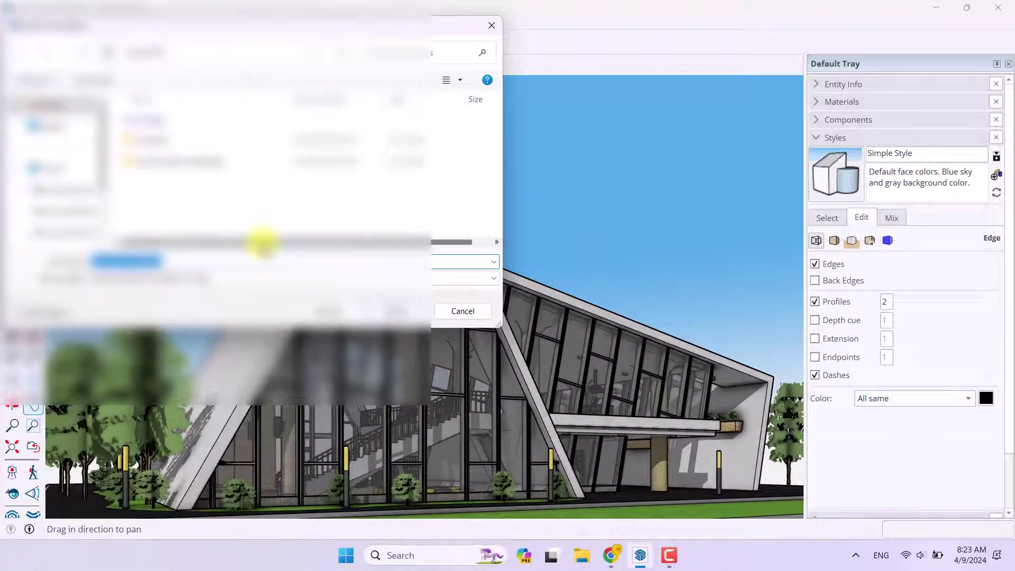
- Browse to the target save folder and choose the image file type
{"action": "left_click", "coordinate": [112, 58]}
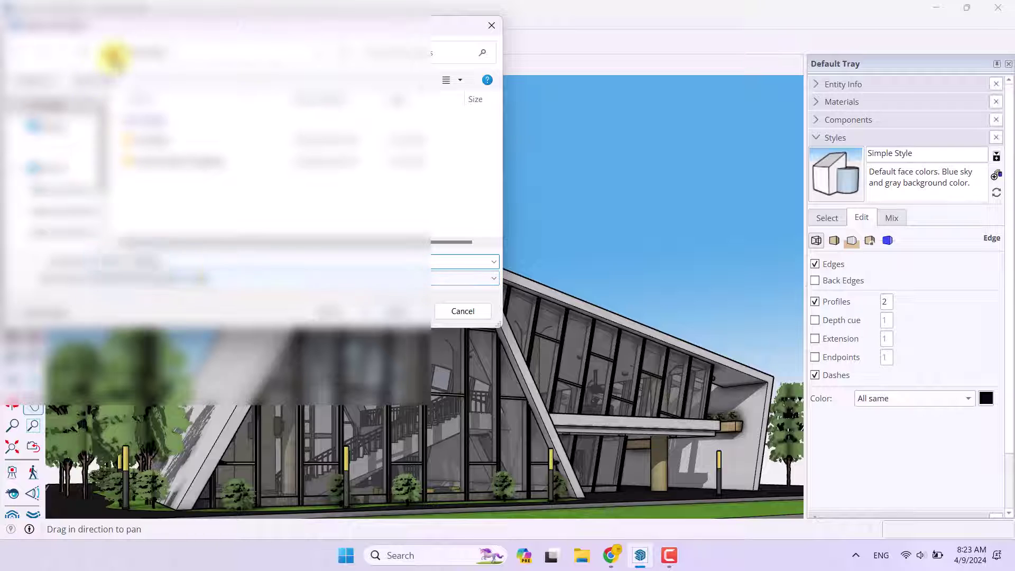
{"action": "left_click", "coordinate": [118, 53]}
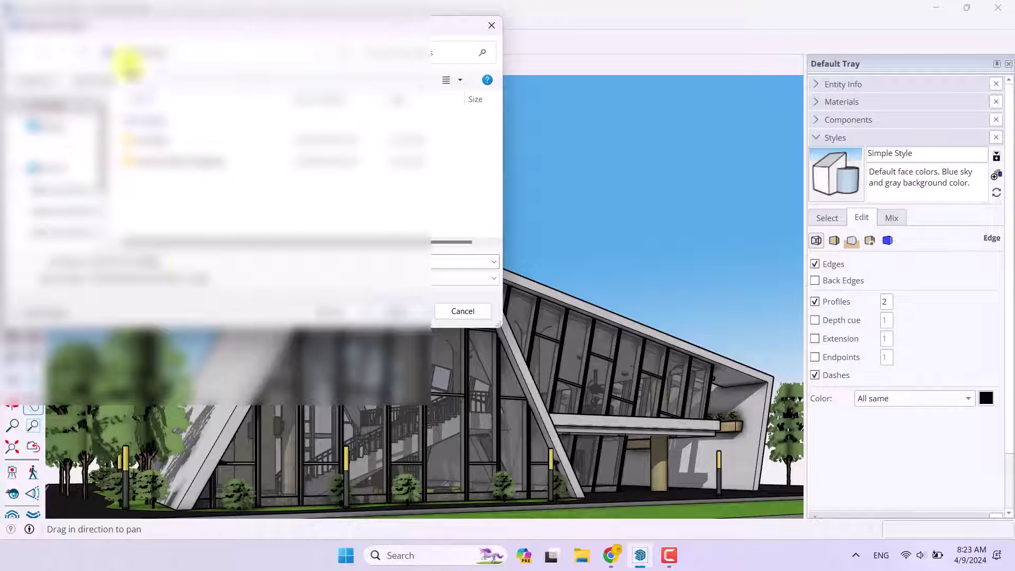
{"action": "left_click", "coordinate": [109, 51]}
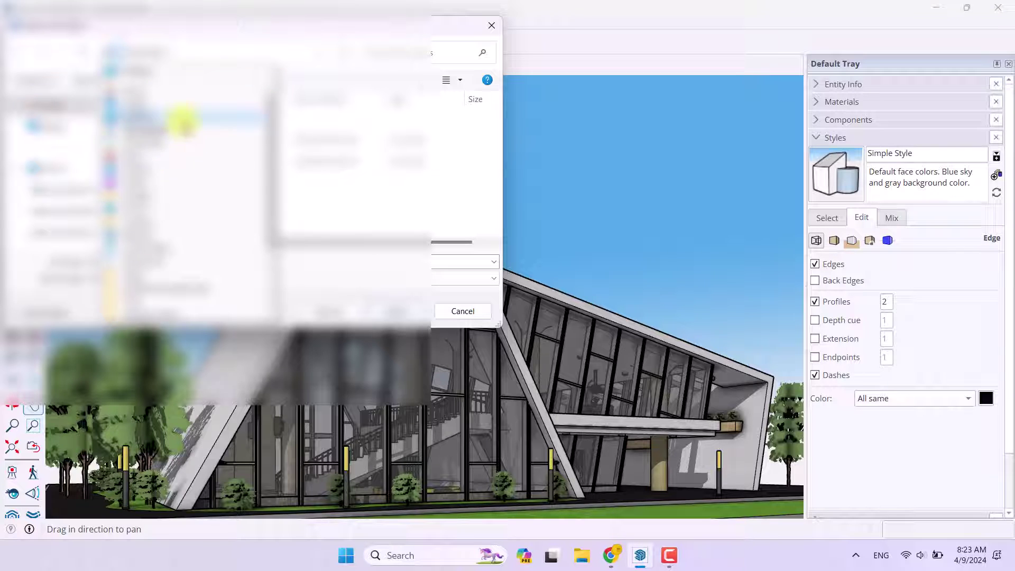
{"action": "left_click", "coordinate": [168, 147]}
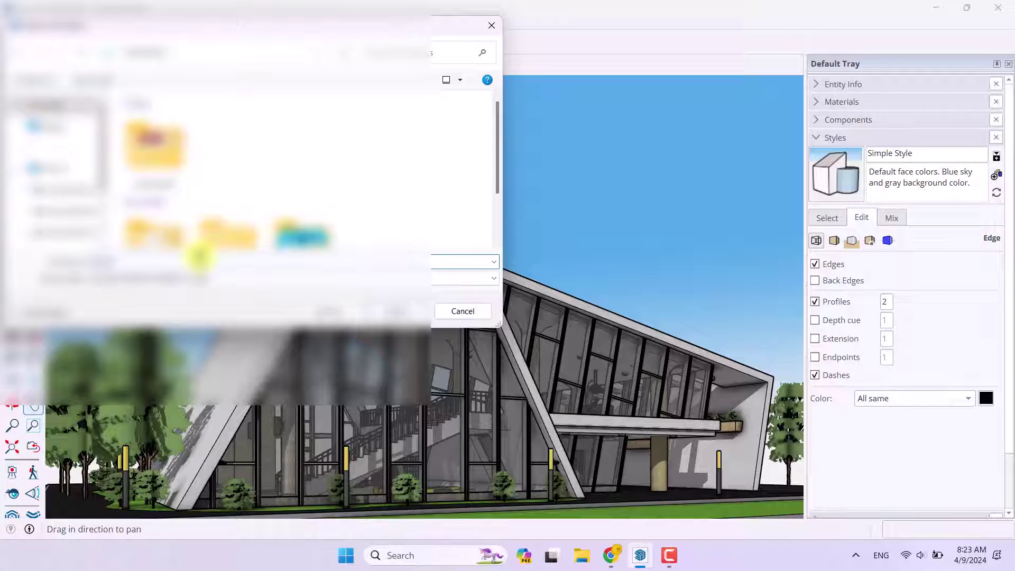
{"action": "left_click", "coordinate": [245, 275]}
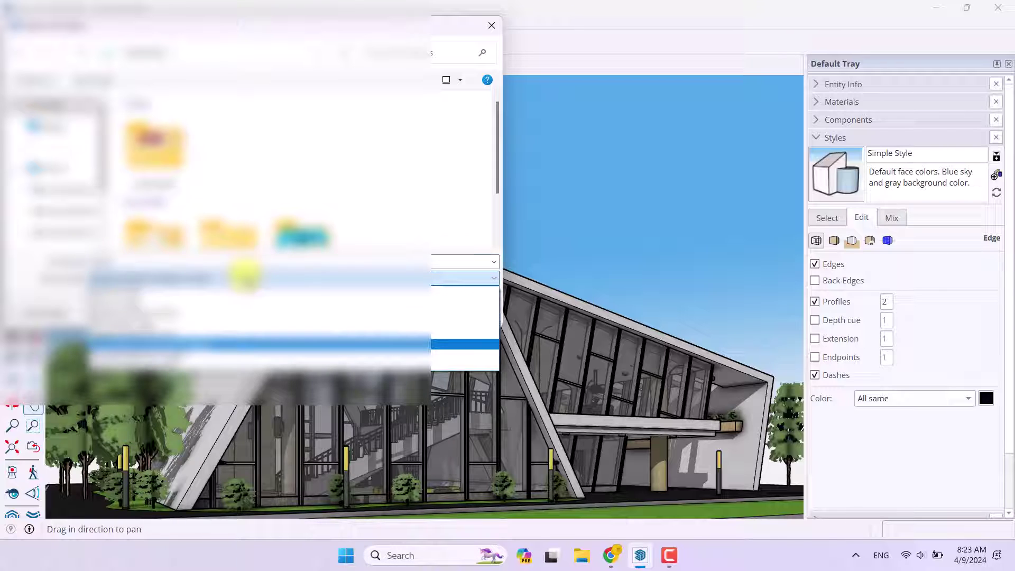
{"action": "left_click", "coordinate": [212, 342]}
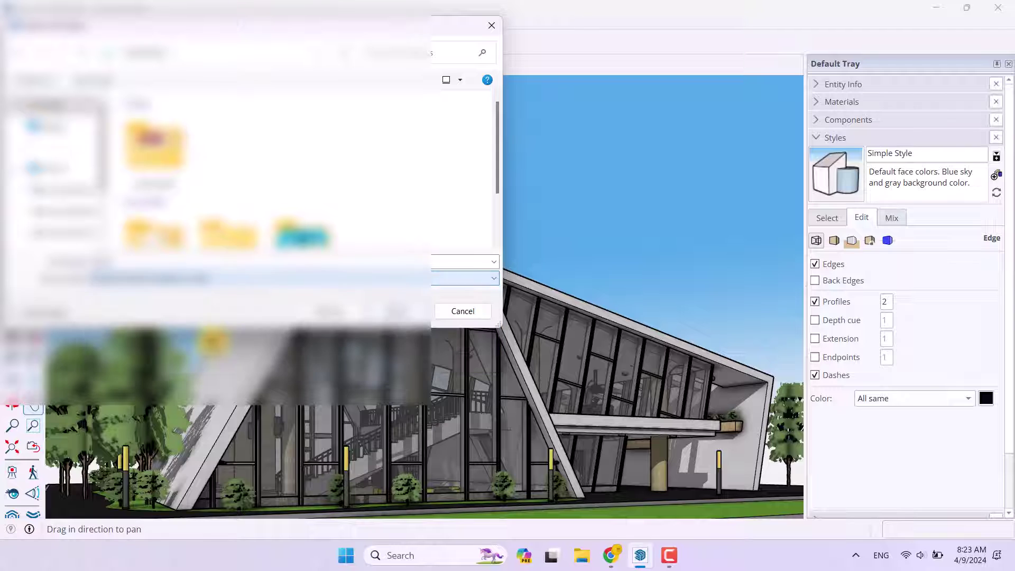
- Set the line scale multiplier to 2 in export options and export the 3600 × 2106 image
{"action": "left_click", "coordinate": [344, 311]}
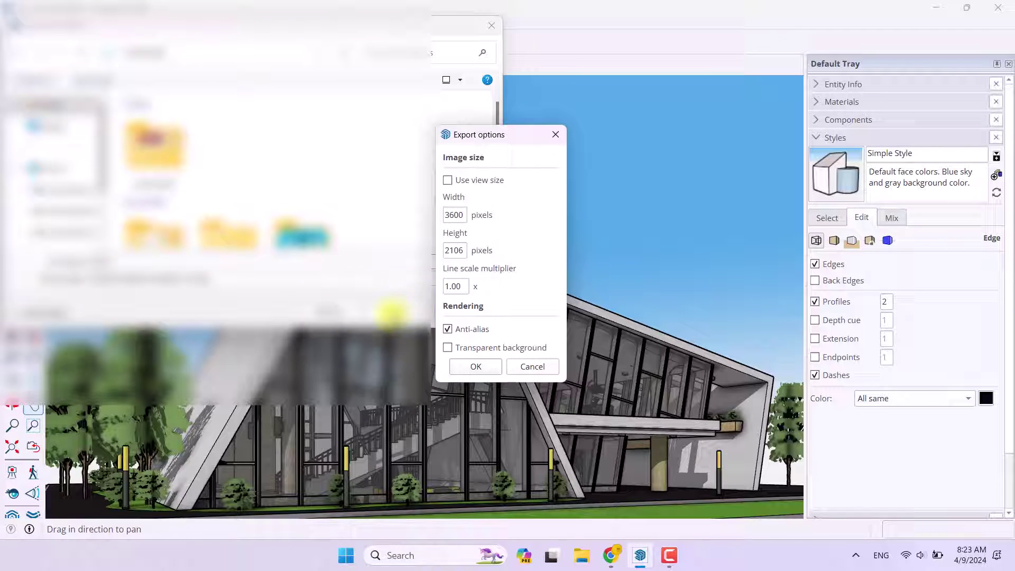
{"action": "left_click", "coordinate": [454, 287]}
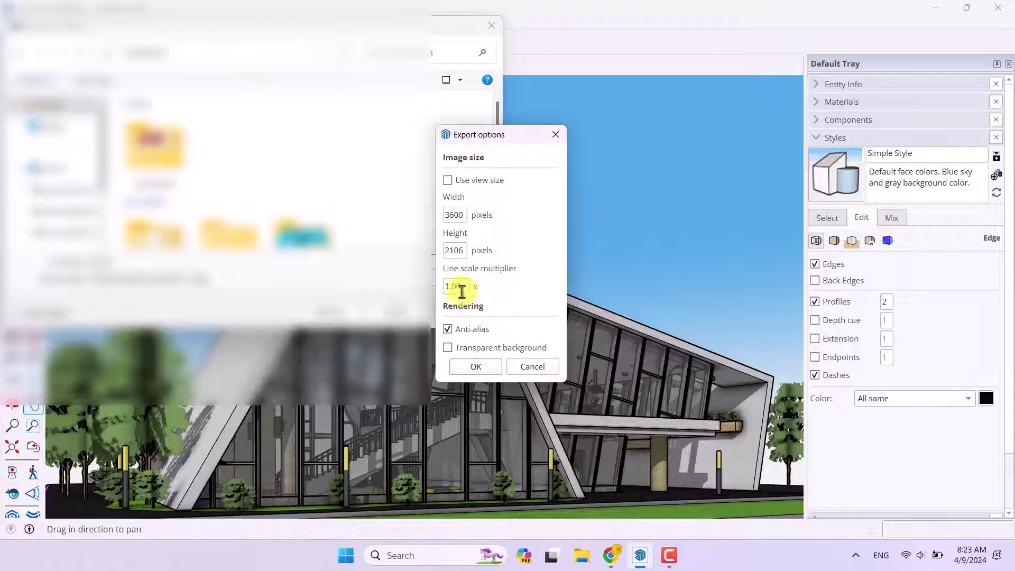
{"action": "type", "text": "2"}
{"action": "left_click", "coordinate": [471, 364]}
{"action": "left_click", "coordinate": [411, 309]}
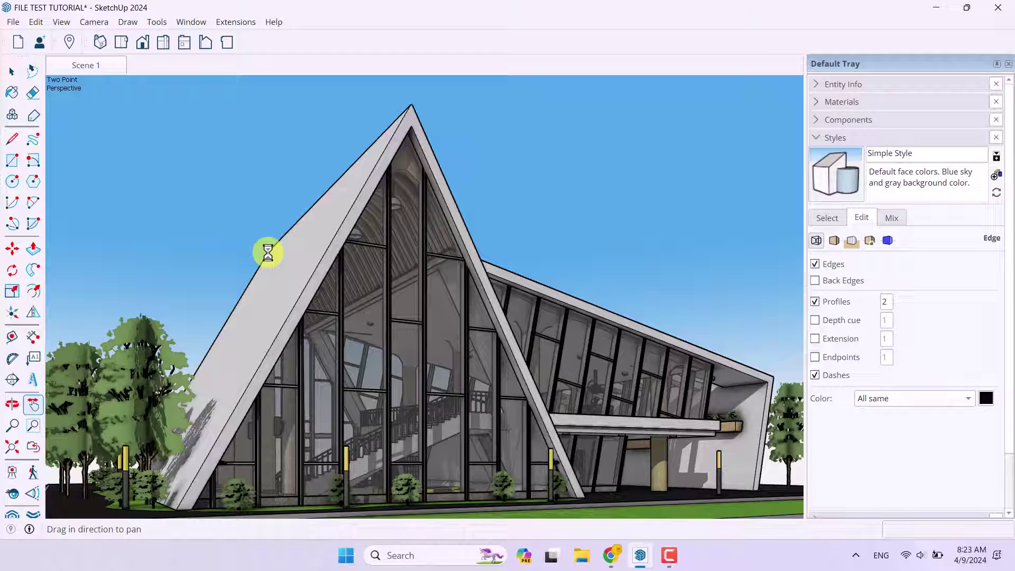
- Switch from SketchUp to the browser and open mnml.ai's CREATE tool catalogue
{"action": "key", "text": "super+d"}
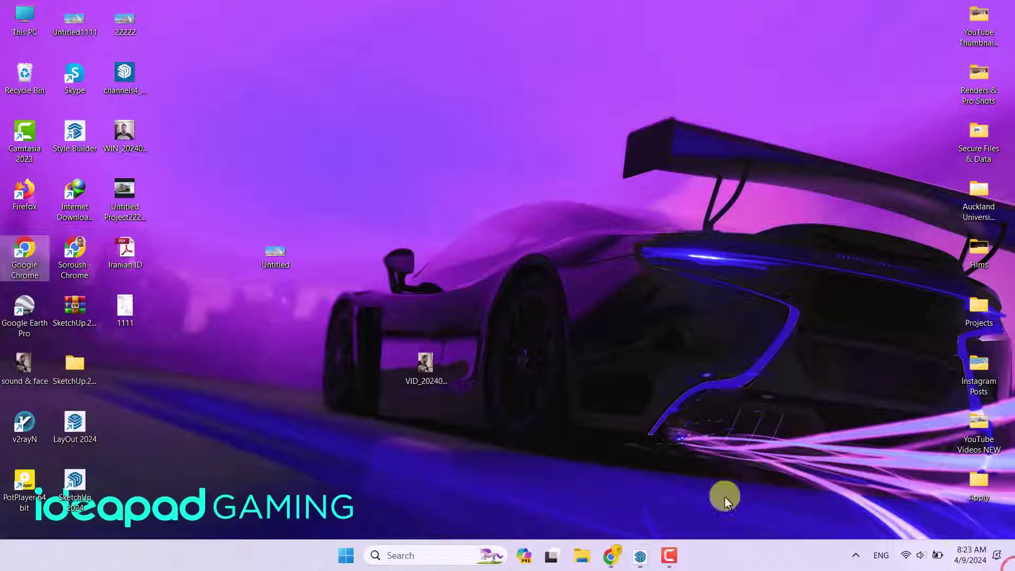
{"action": "left_click", "coordinate": [601, 558]}
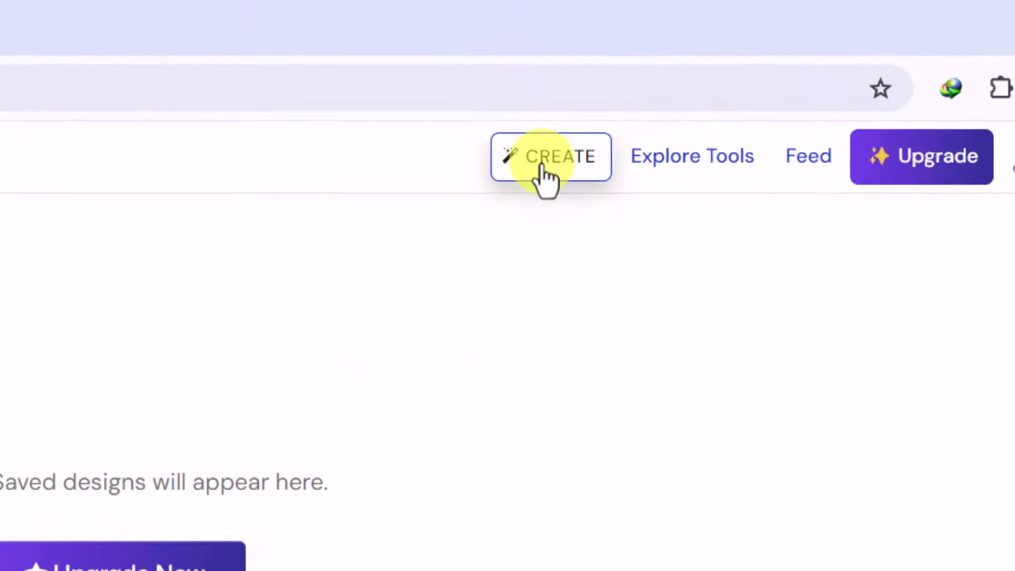
{"action": "left_click", "coordinate": [543, 167]}
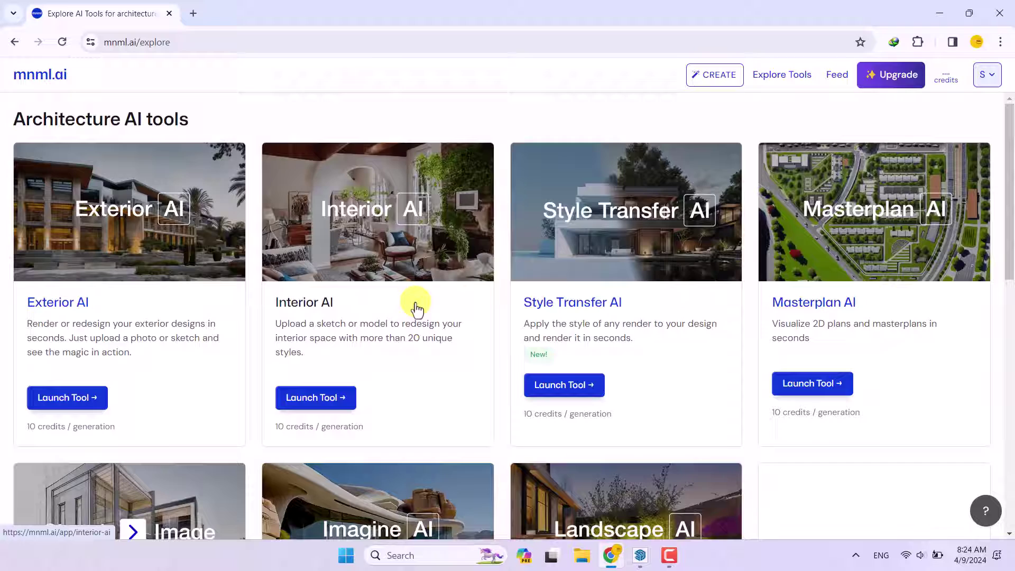
- Scroll through the Architecture AI tool cards, including Exterior AI at 10 credits
{"action": "scroll", "coordinate": [416, 308], "scroll_direction": "down", "scroll_amount": 4}
{"action": "scroll", "coordinate": [417, 308], "scroll_direction": "down", "scroll_amount": 5}
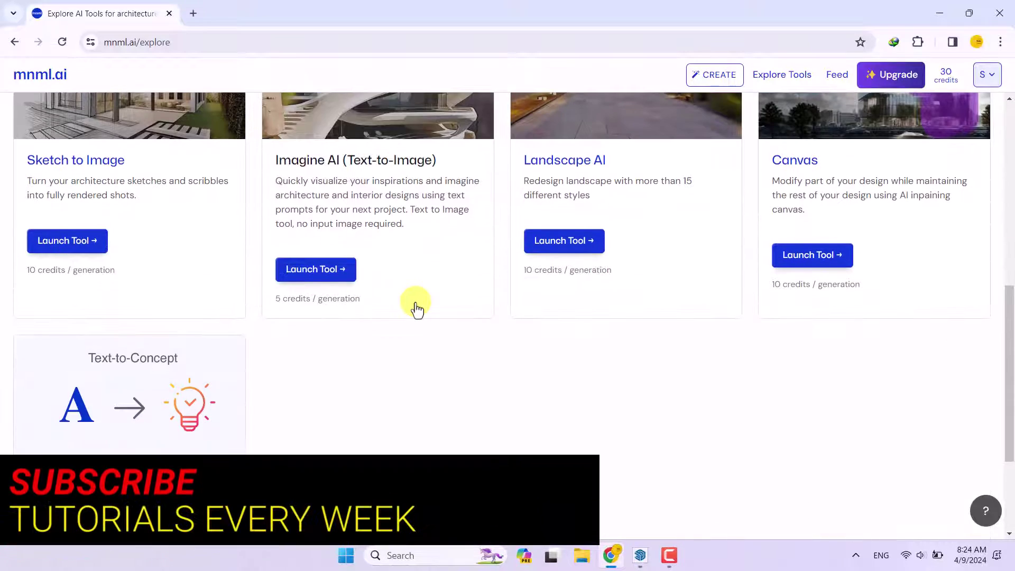
{"action": "scroll", "coordinate": [417, 308], "scroll_direction": "up", "scroll_amount": 9}
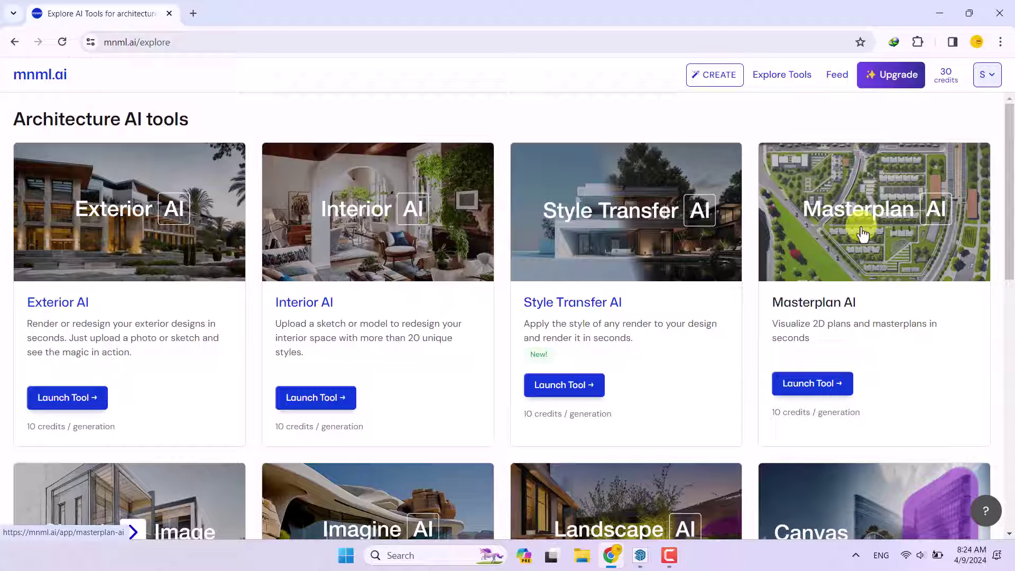
{"action": "scroll", "coordinate": [862, 233], "scroll_direction": "down", "scroll_amount": 2}
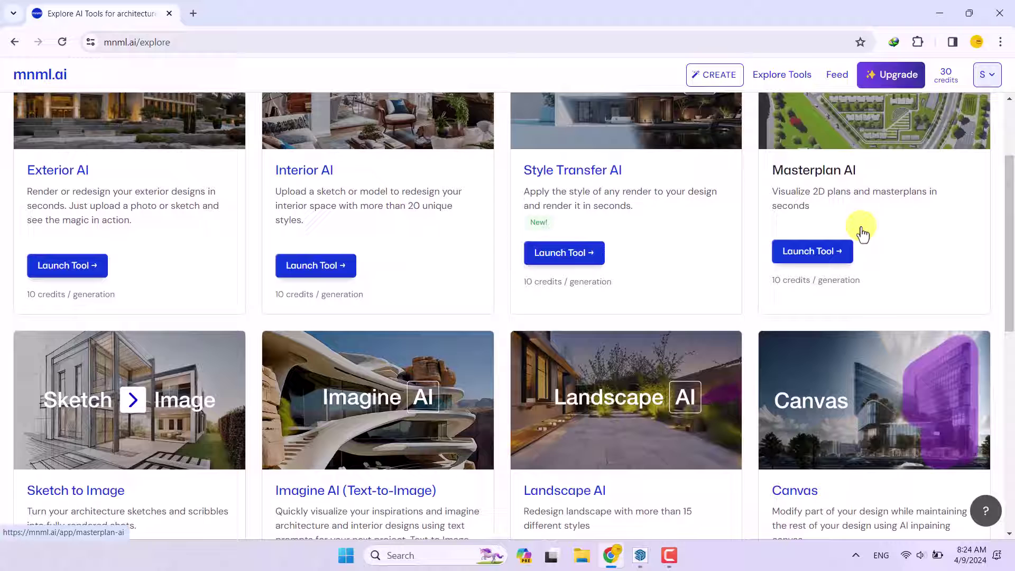
{"action": "scroll", "coordinate": [418, 289], "scroll_direction": "down", "scroll_amount": 1}
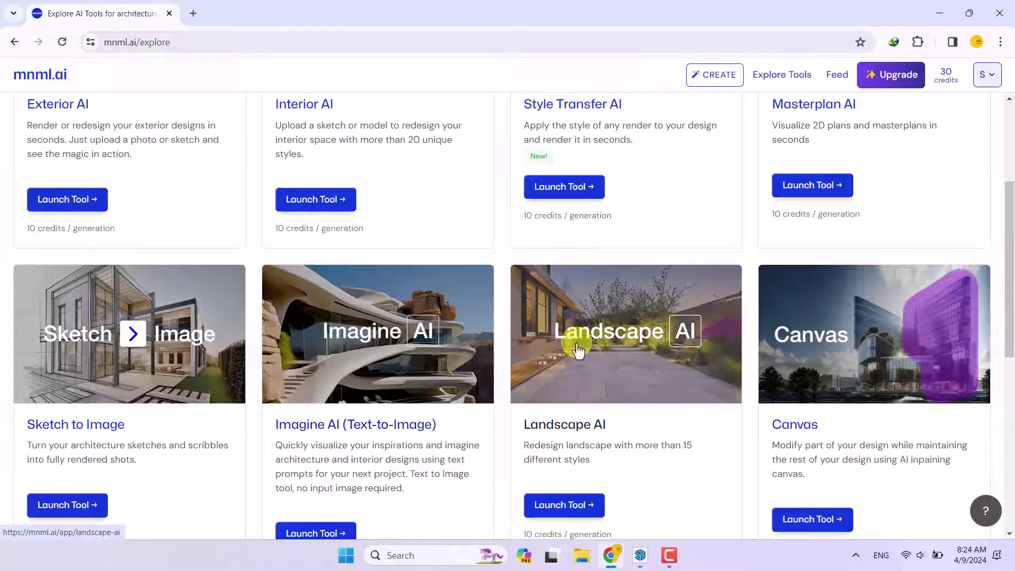
{"action": "scroll", "coordinate": [722, 361], "scroll_direction": "down", "scroll_amount": 2}
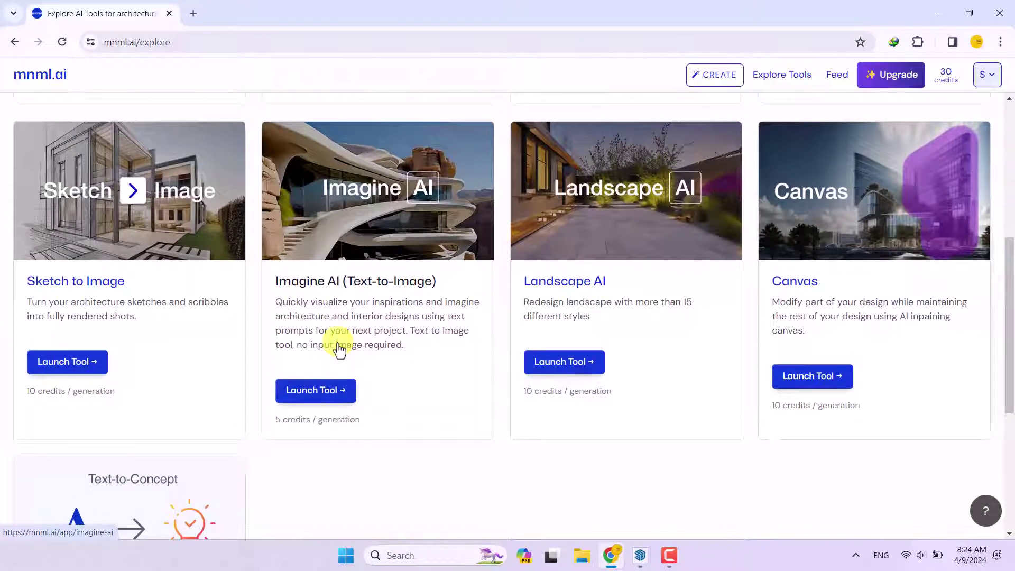
{"action": "scroll", "coordinate": [335, 345], "scroll_direction": "down", "scroll_amount": 2}
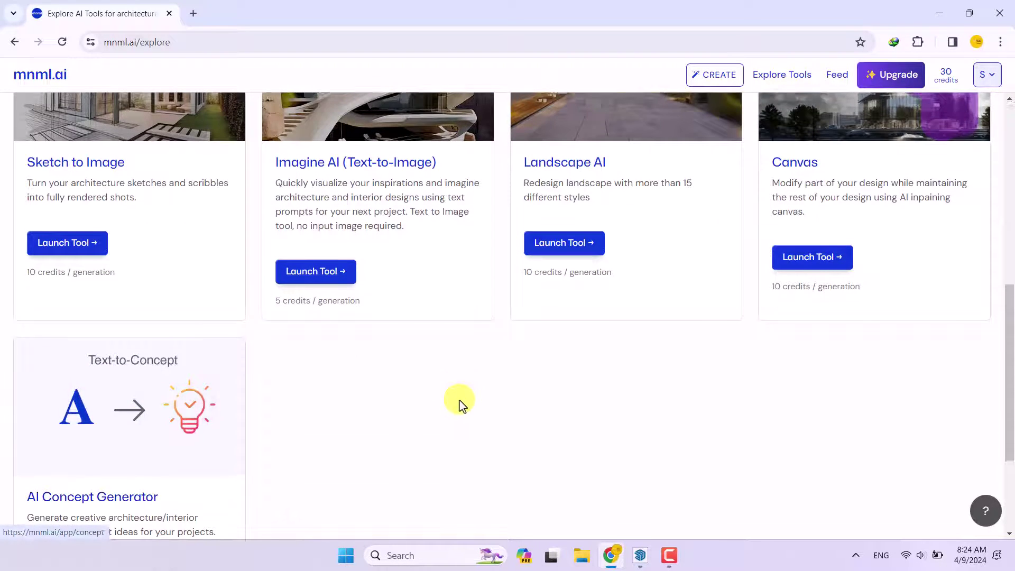
{"action": "scroll", "coordinate": [461, 404], "scroll_direction": "up", "scroll_amount": 5}
{"action": "scroll", "coordinate": [450, 354], "scroll_direction": "down", "scroll_amount": 3}
{"action": "scroll", "coordinate": [442, 305], "scroll_direction": "up", "scroll_amount": 7}
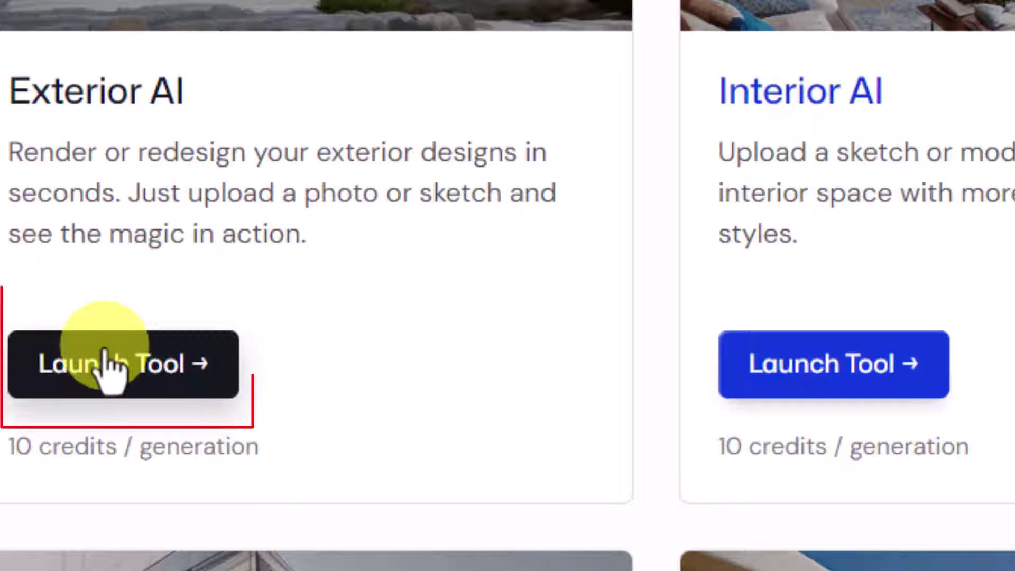
- Launch Exterior AI and set the render mode to Precise
{"action": "left_click", "coordinate": [111, 388]}
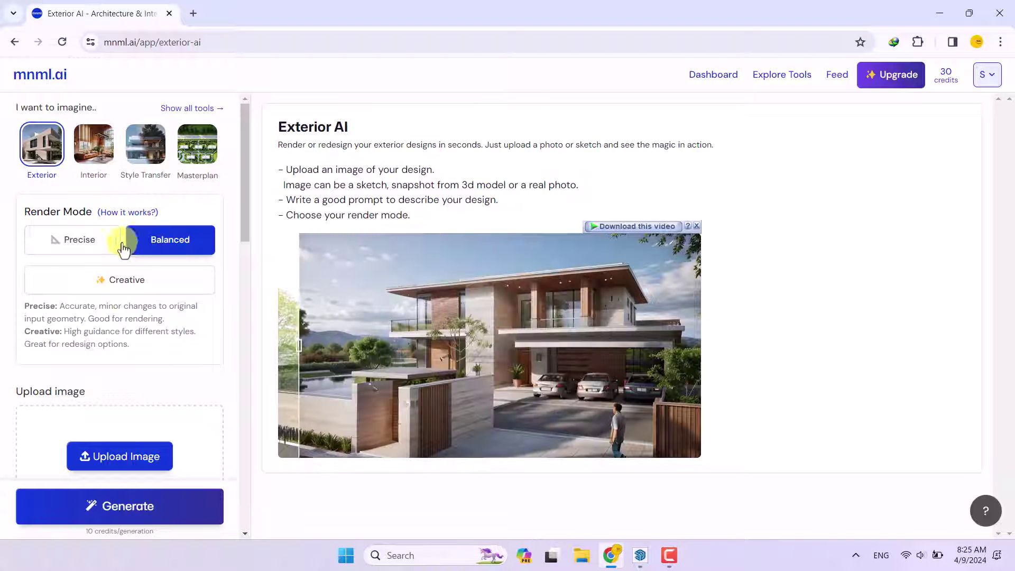
{"action": "left_click", "coordinate": [93, 244]}
{"action": "left_click", "coordinate": [166, 248]}
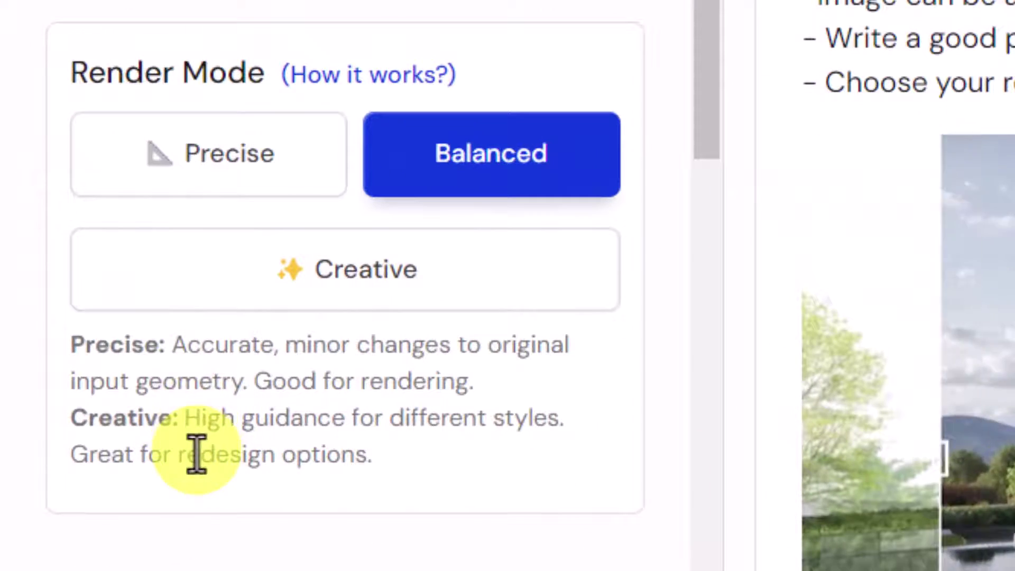
{"action": "left_click", "coordinate": [175, 183]}
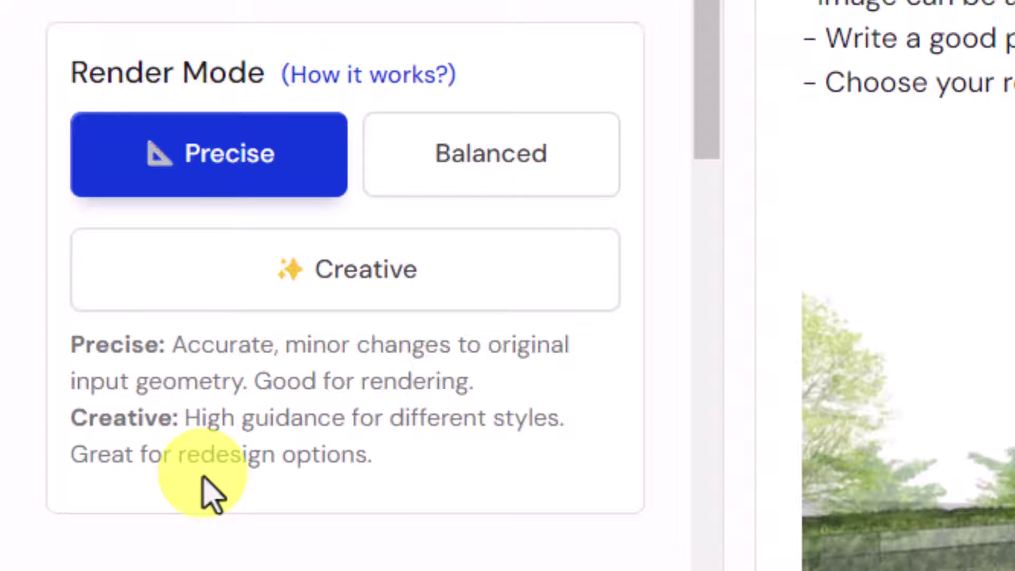
{"action": "left_click", "coordinate": [228, 165]}
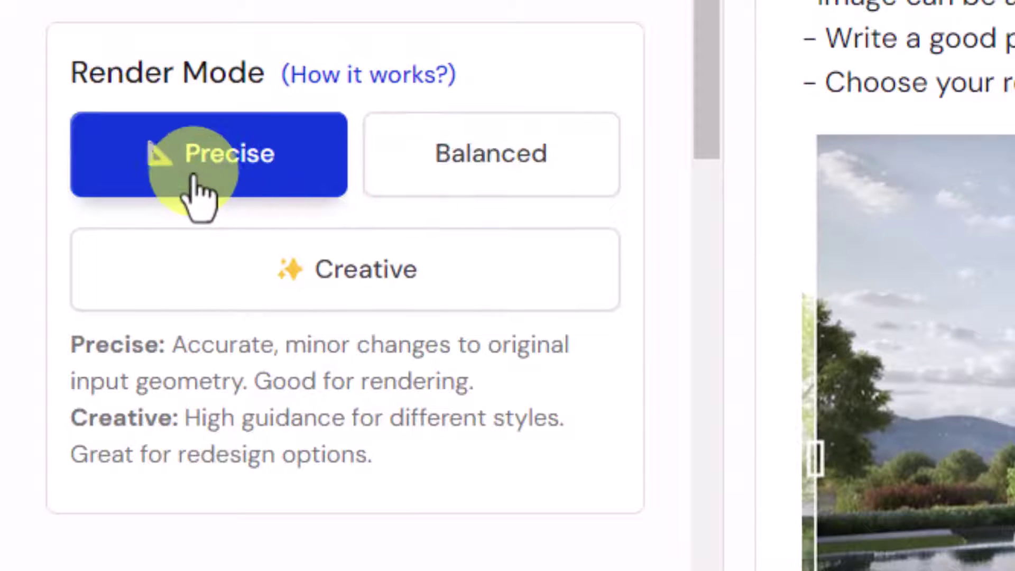
- Upload the exported A-frame building render as the source image
{"action": "scroll", "coordinate": [241, 201], "scroll_direction": "down", "scroll_amount": 3}
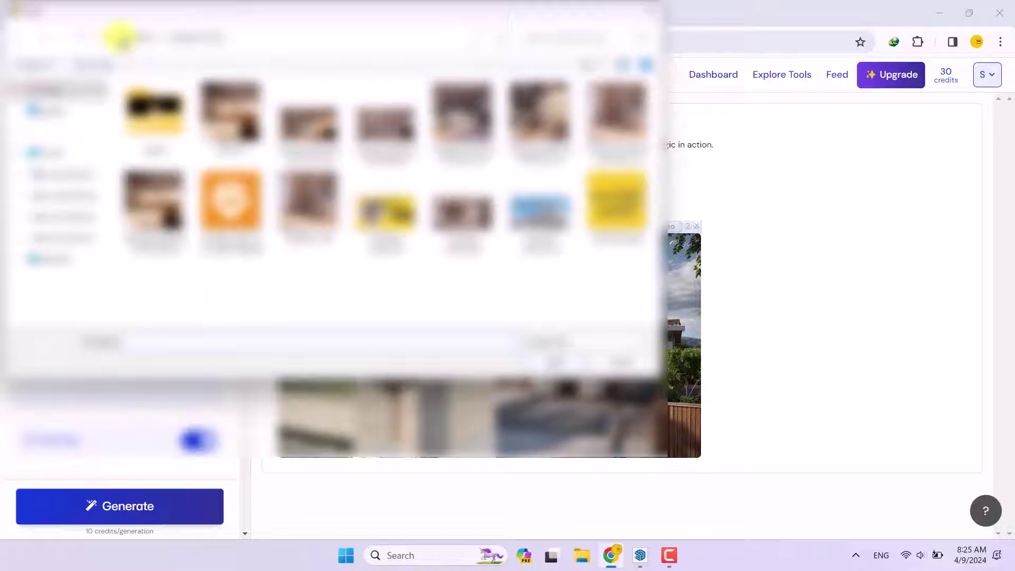
{"action": "left_click", "coordinate": [119, 37]}
{"action": "left_click", "coordinate": [122, 50]}
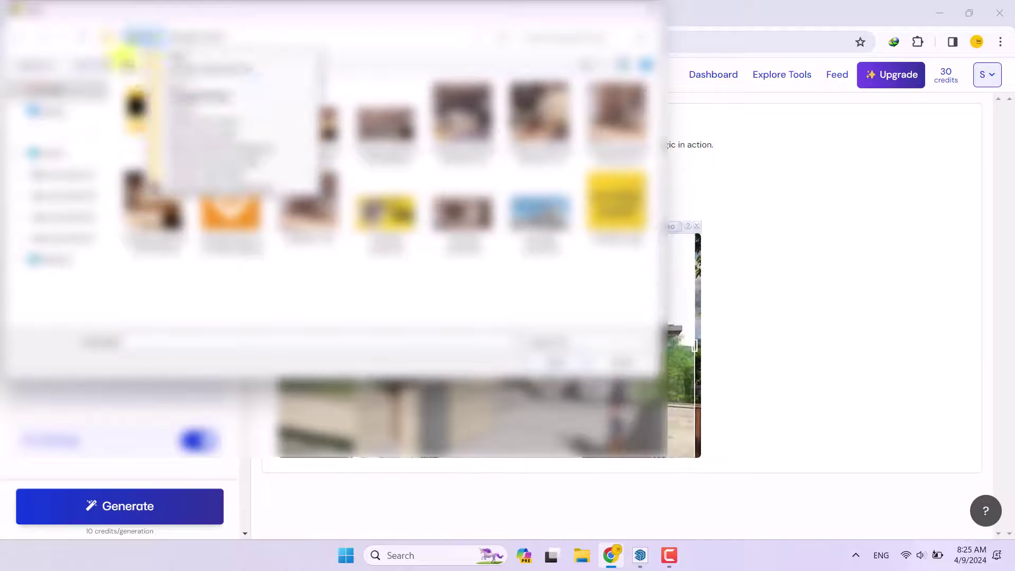
{"action": "left_click", "coordinate": [115, 38]}
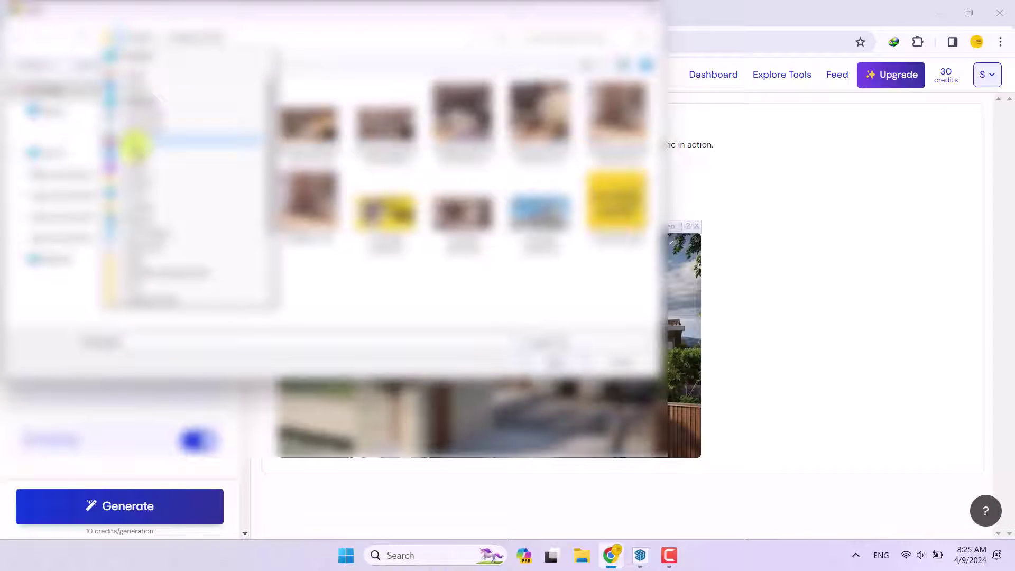
{"action": "left_click", "coordinate": [140, 130]}
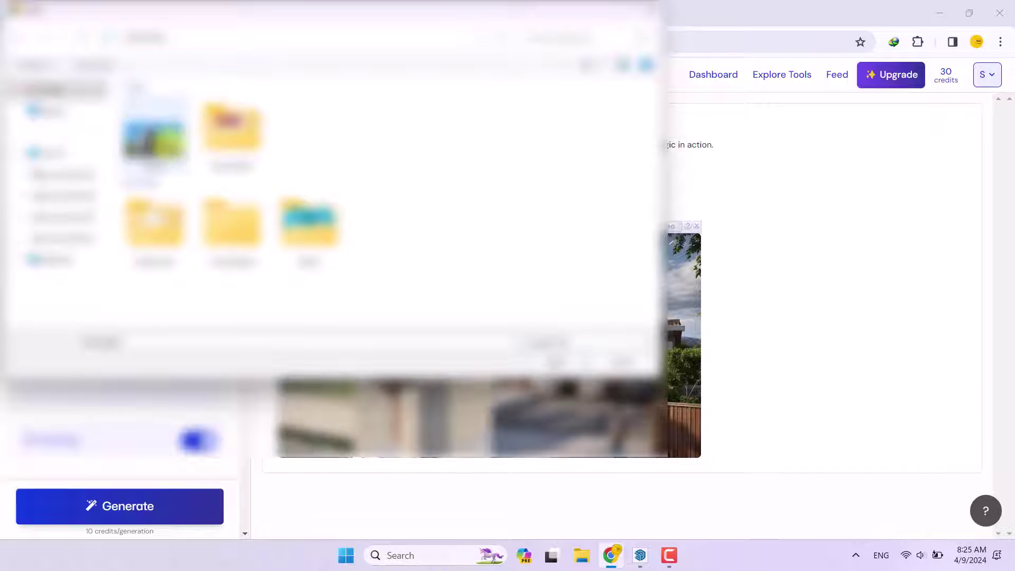
{"action": "left_click", "coordinate": [153, 132]}
{"action": "left_click", "coordinate": [572, 365]}
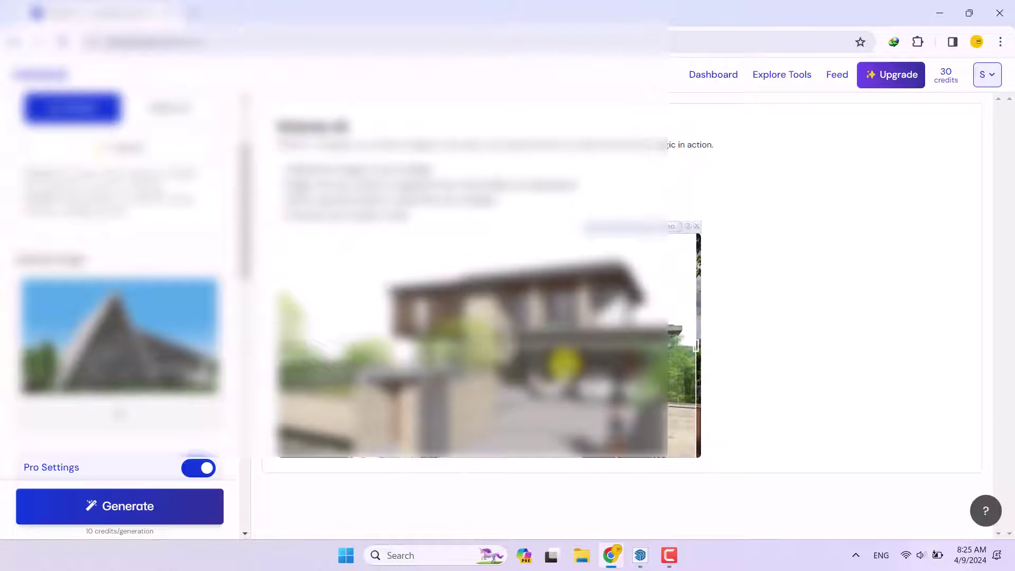
- Scroll down to the Prompt box and put the cursor in it
{"action": "scroll", "coordinate": [101, 272], "scroll_direction": "down", "scroll_amount": 1}
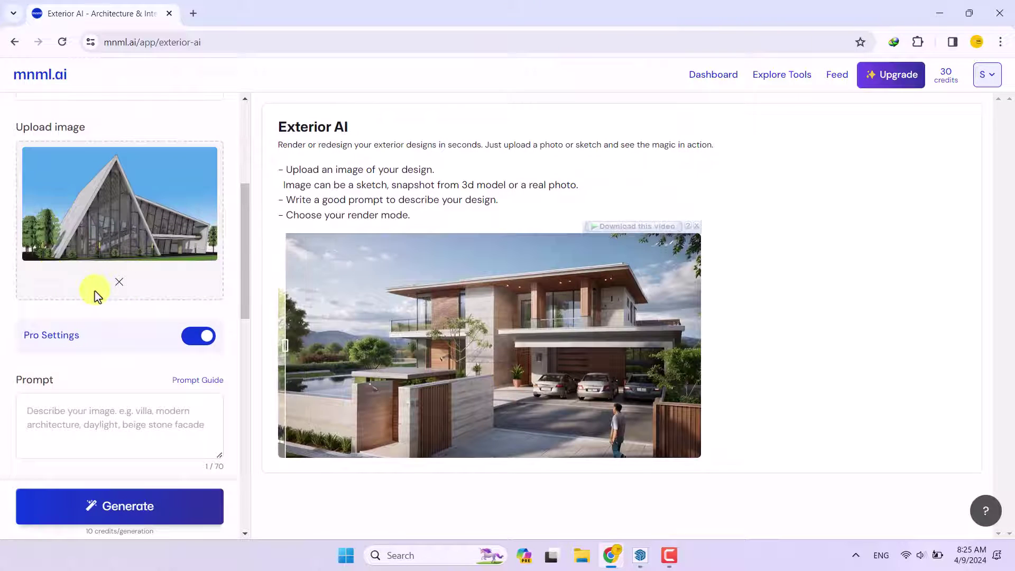
{"action": "scroll", "coordinate": [103, 328], "scroll_direction": "down", "scroll_amount": 3}
{"action": "left_click", "coordinate": [78, 287]}
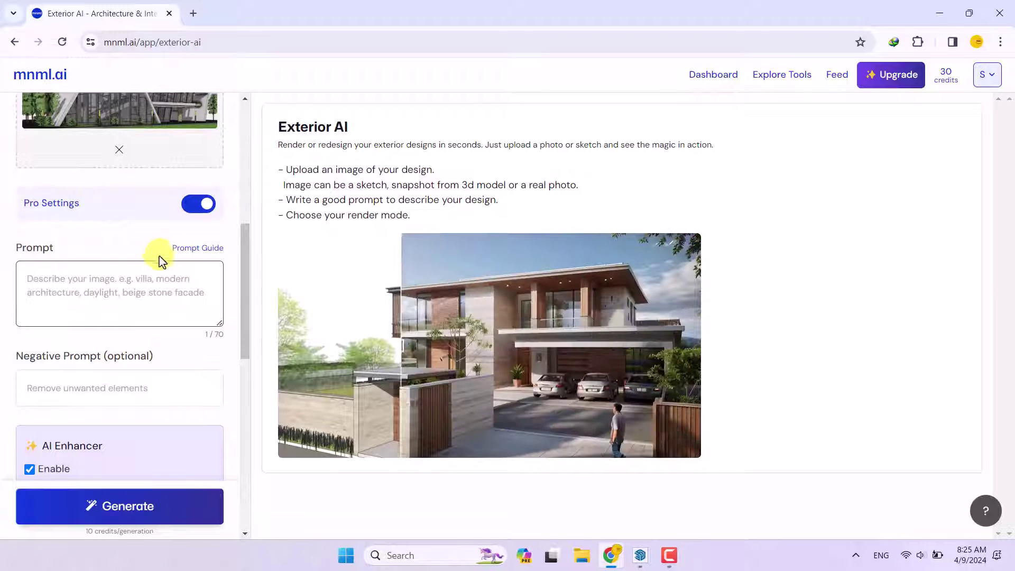
{"action": "left_click", "coordinate": [100, 276]}
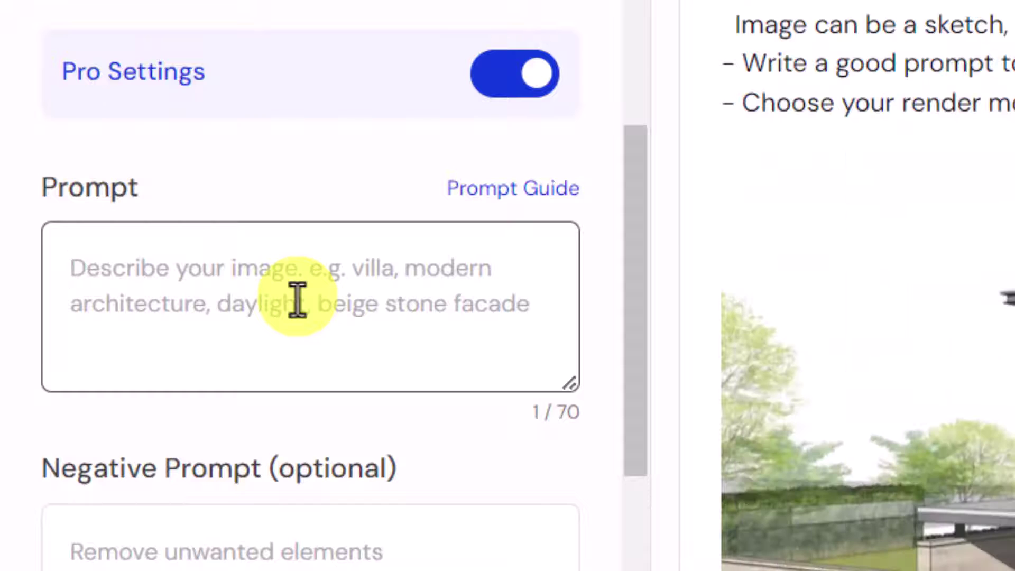
- Enter 'New modern facade design, realistic rendering with realistic clouds and weather', correcting 'desgin'
{"action": "type", "text": "New"}
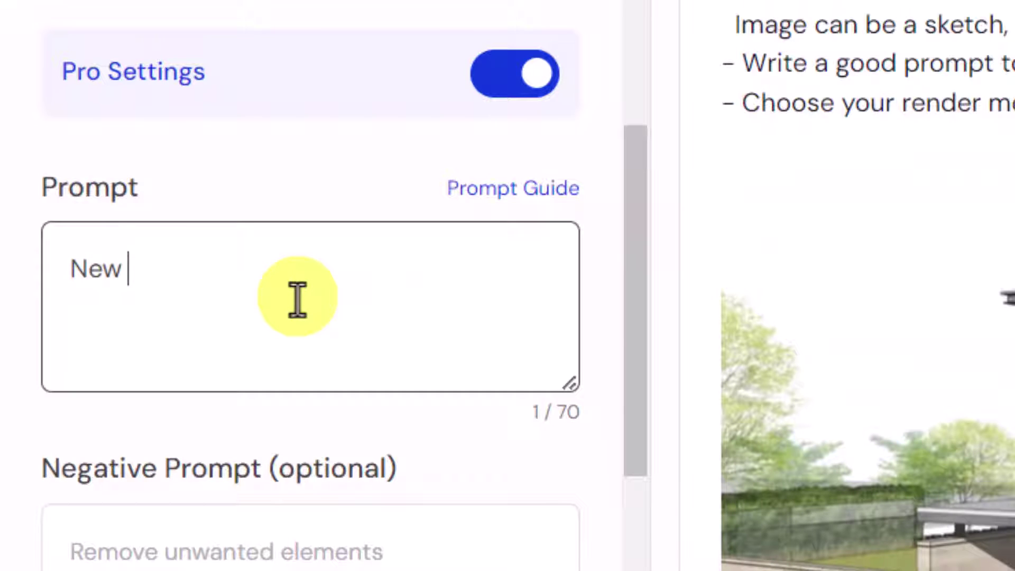
{"action": "type", "text": " modern fa"}
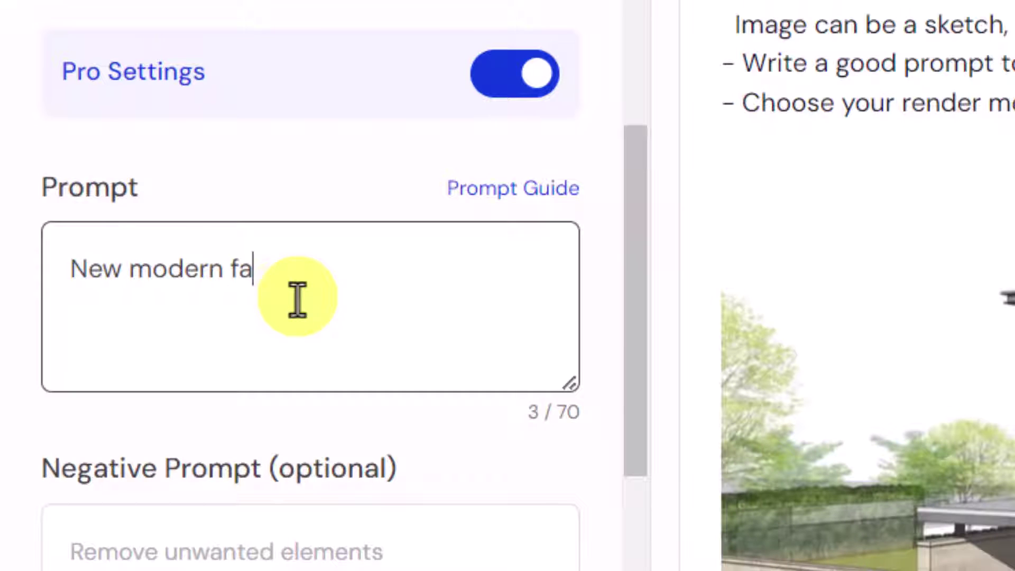
{"action": "type", "text": "cade desgin"}
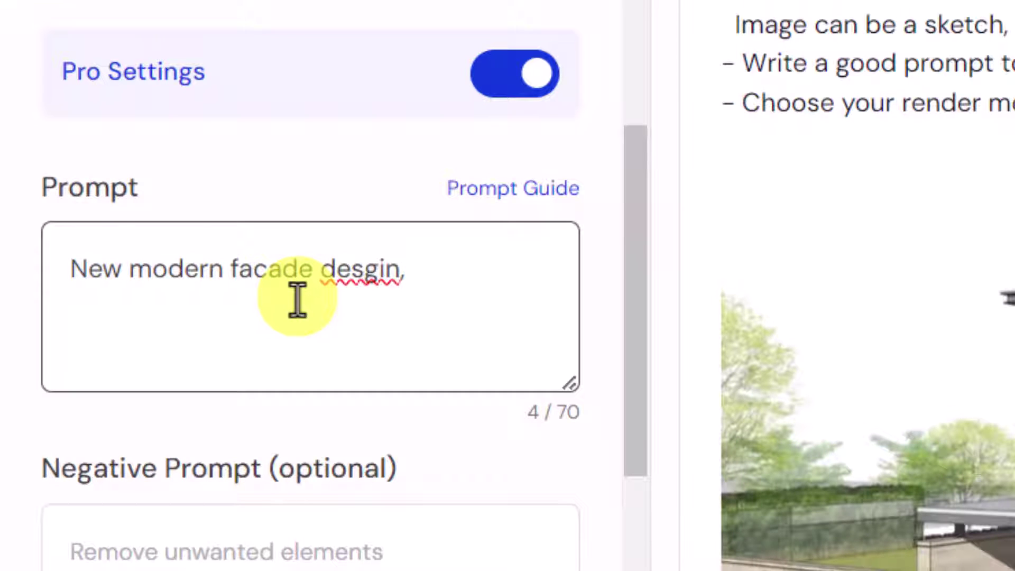
{"action": "right_click", "coordinate": [338, 289]}
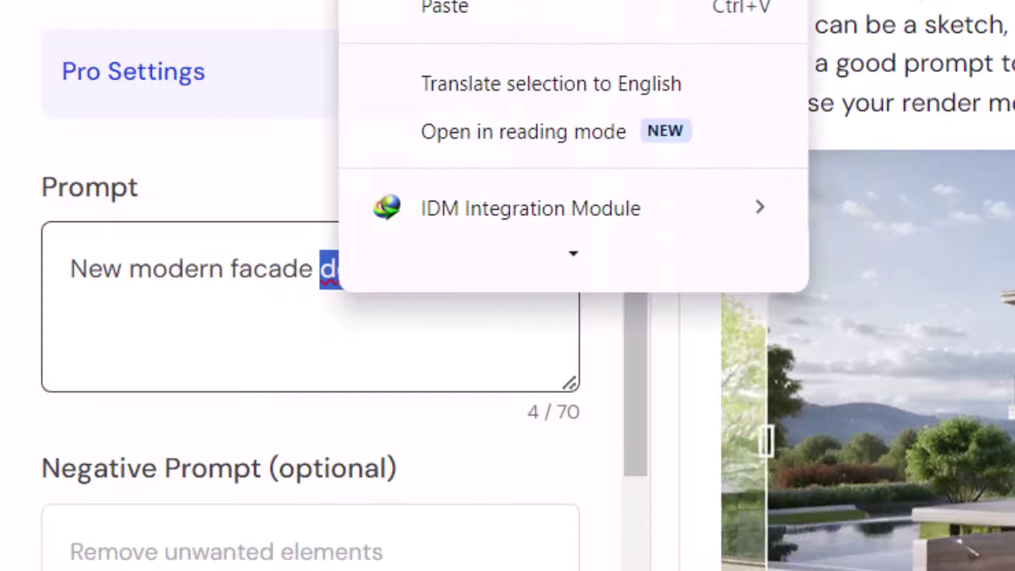
{"action": "left_click", "coordinate": [476, 2]}
{"action": "type", "text": ", "}
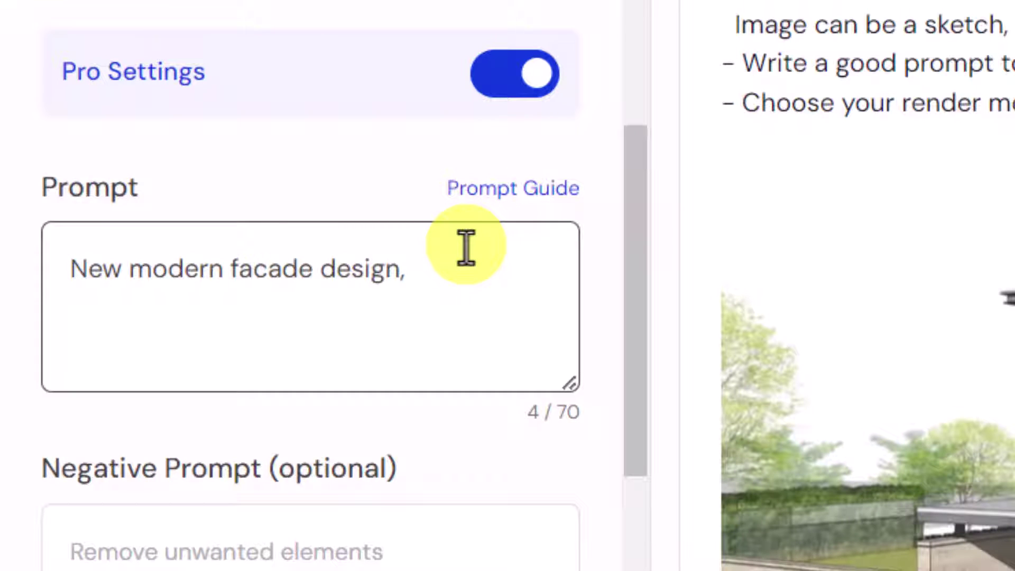
{"action": "type", "text": "realistic re"}
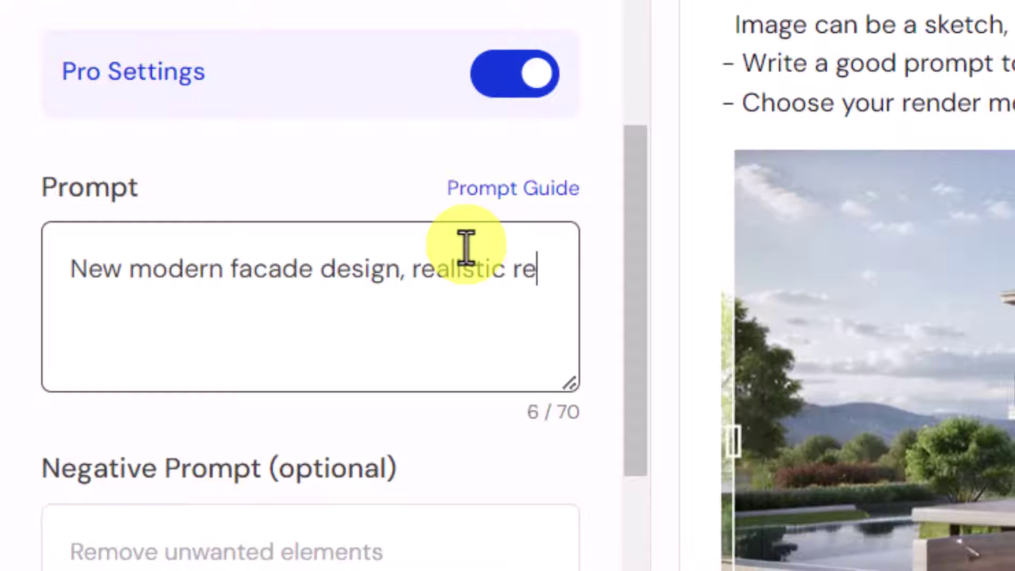
{"action": "type", "text": "ndering"}
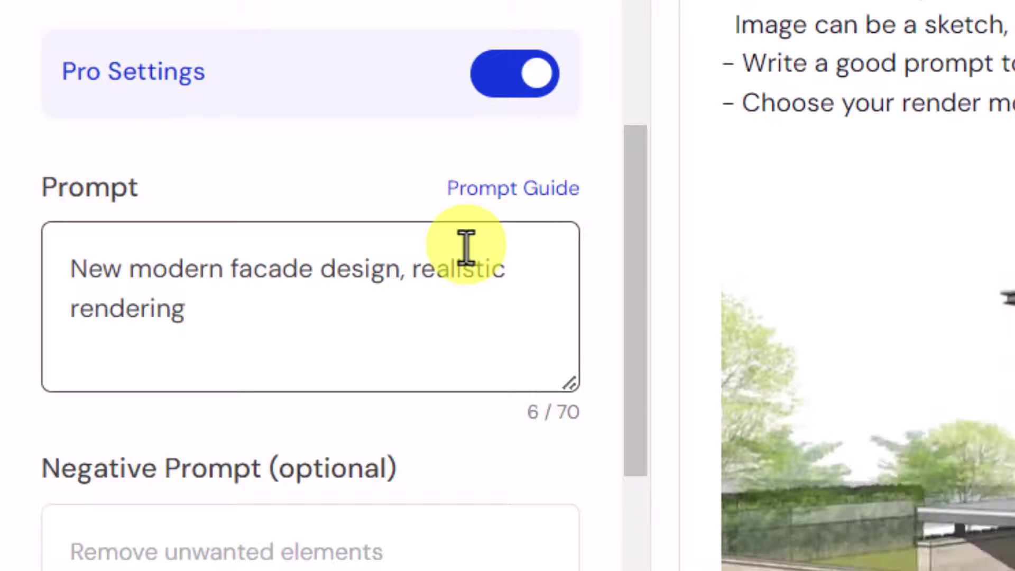
{"action": "type", "text": " ith re"}
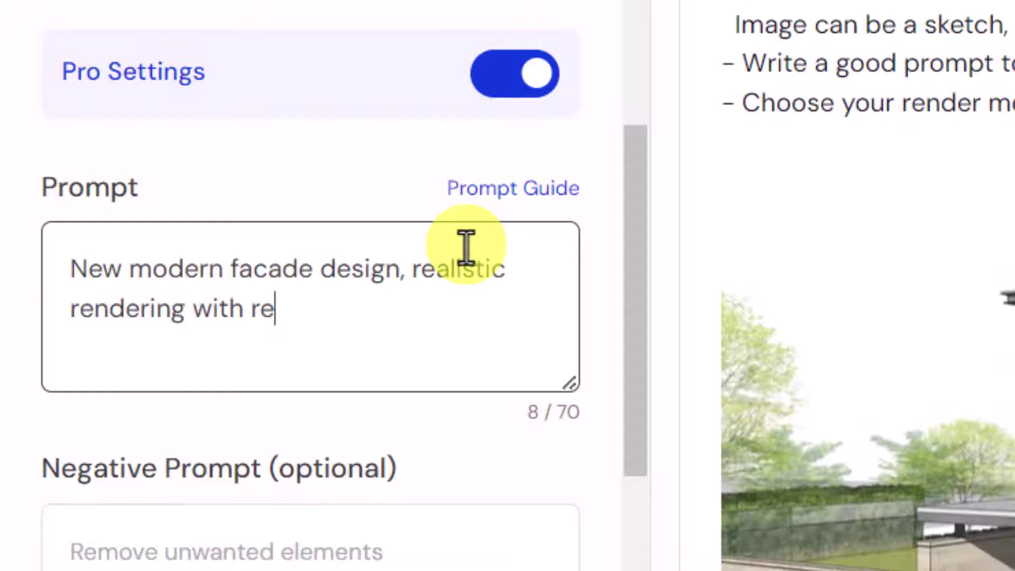
{"action": "type", "text": "alistic"}
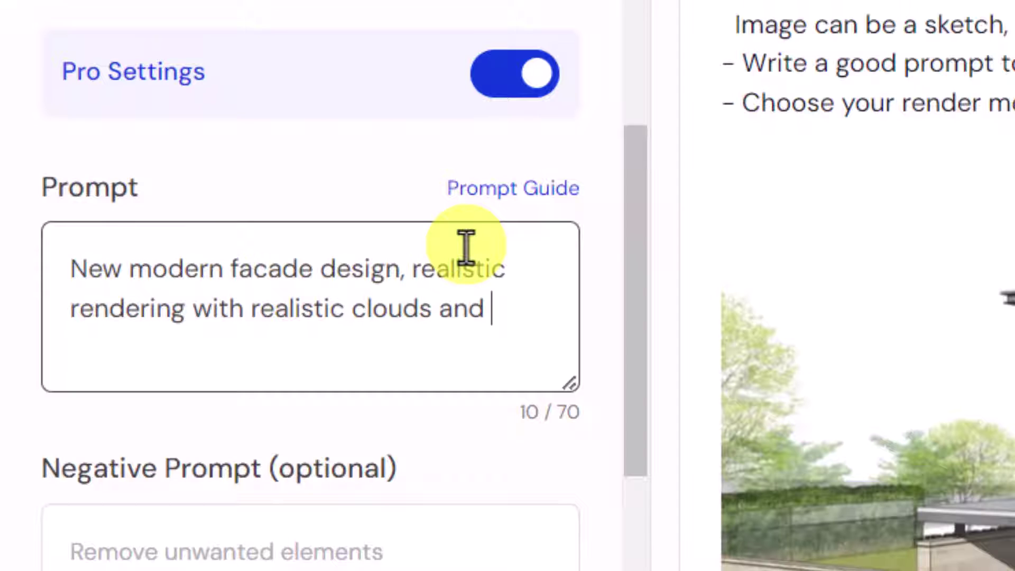
{"action": "type", "text": "clouds and weather"}
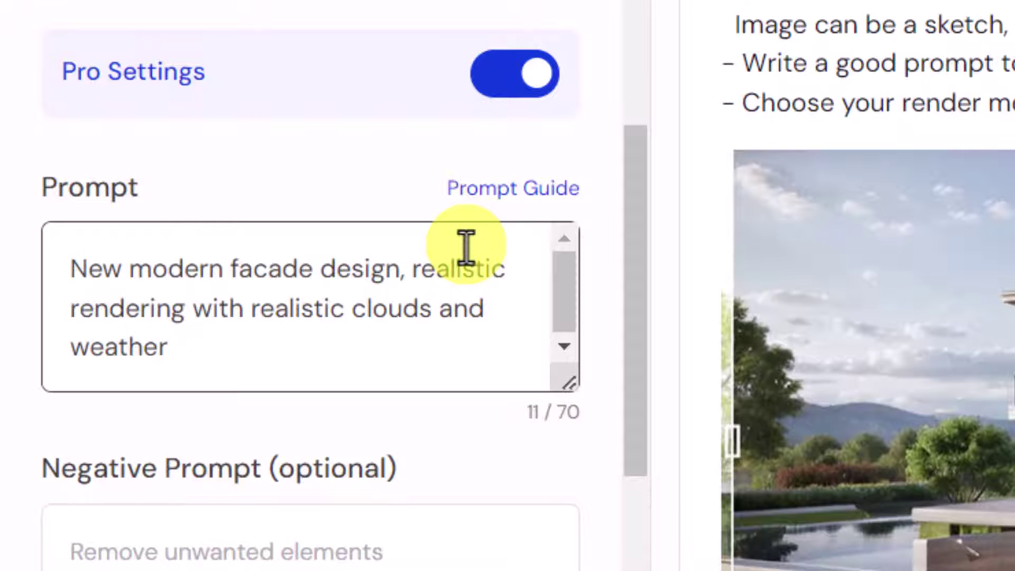
- Type 'badfroms, bad shapes, croped,' into the Negative Prompt field
{"action": "left_click", "coordinate": [280, 566]}
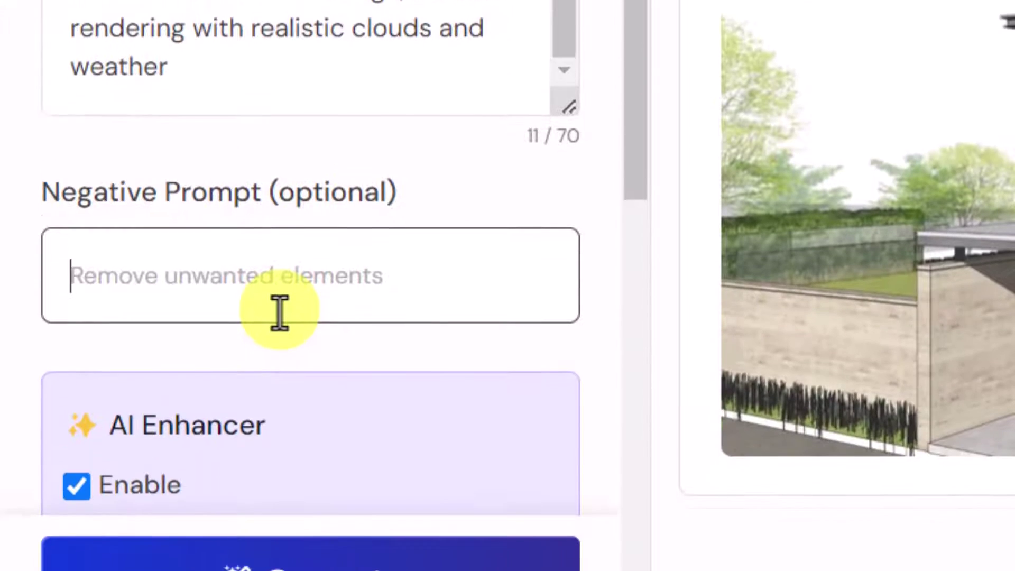
{"action": "type", "text": "badfro"}
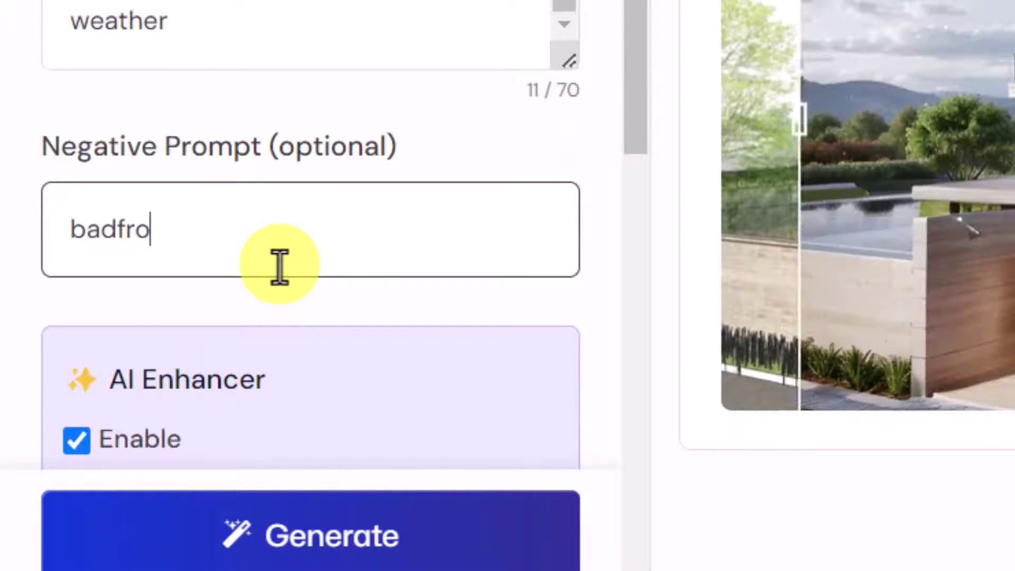
{"action": "type", "text": "ms, bad s"}
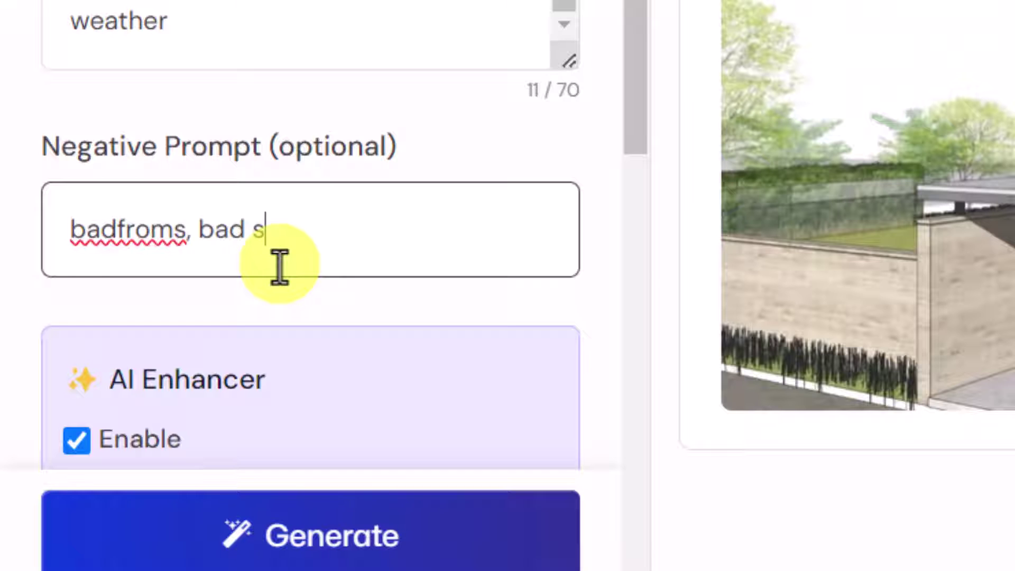
{"action": "type", "text": "hapes,"}
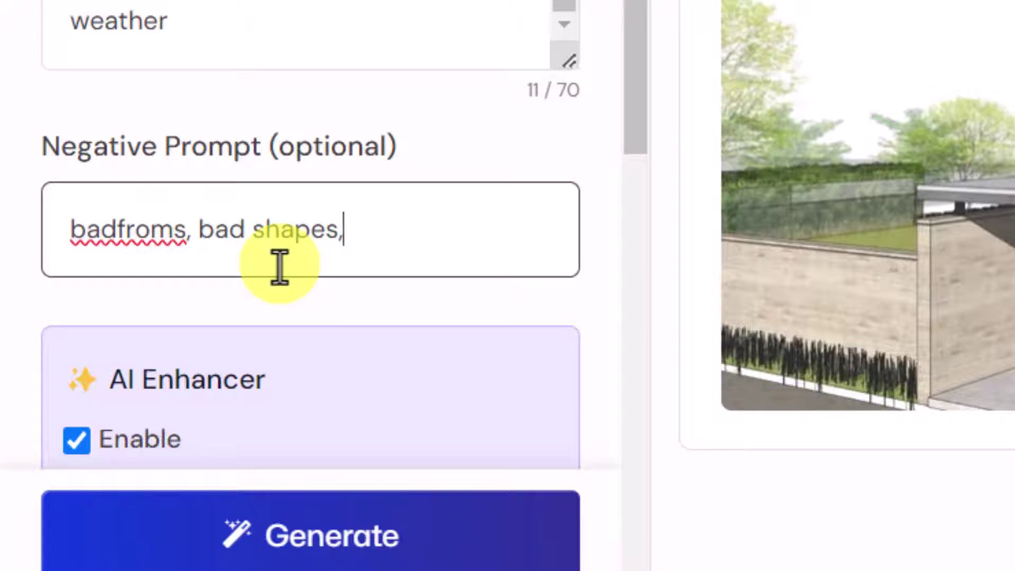
{"action": "type", "text": " croped,"}
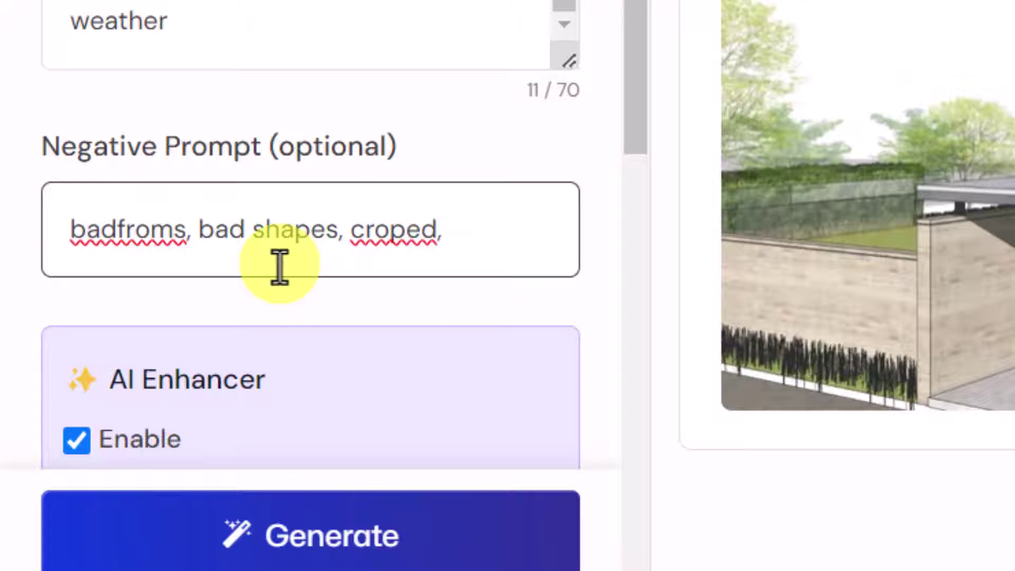
{"action": "scroll", "coordinate": [367, 384], "scroll_direction": "down", "scroll_amount": 5}
{"action": "scroll", "coordinate": [650, 5], "scroll_direction": "down", "scroll_amount": 3}
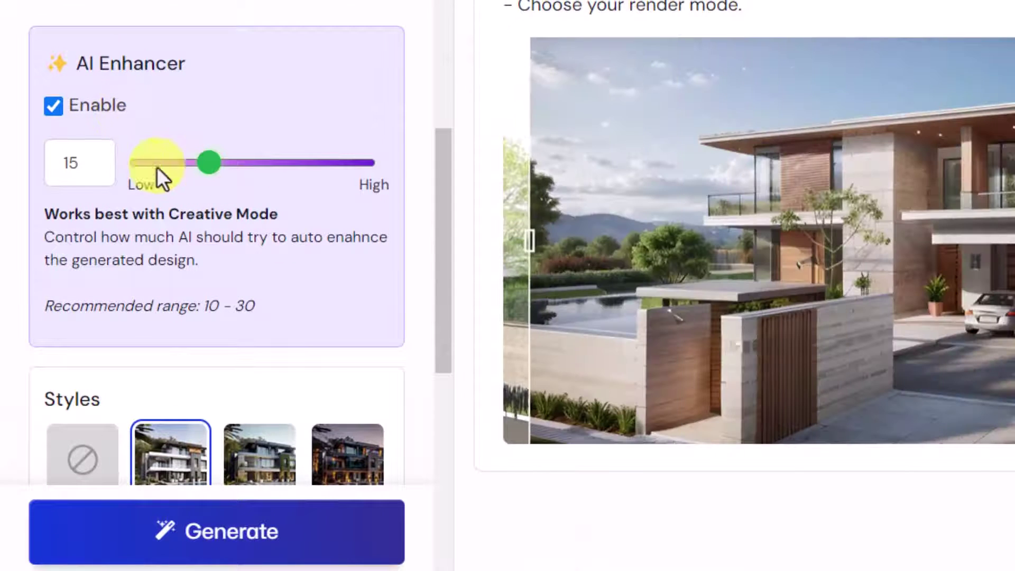
- Raise the AI Enhancer strength from 15 to 20
{"action": "left_click", "coordinate": [104, 159]}
{"action": "left_click", "coordinate": [104, 159]}
{"action": "left_click", "coordinate": [103, 159]}
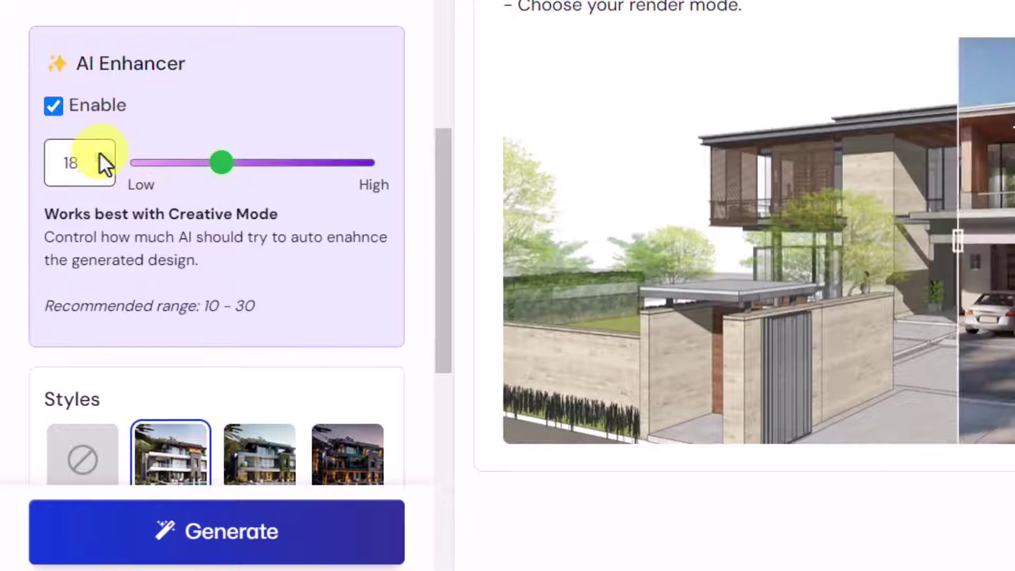
{"action": "left_click", "coordinate": [100, 156]}
{"action": "left_click", "coordinate": [100, 156]}
{"action": "scroll", "coordinate": [217, 238], "scroll_direction": "up", "scroll_amount": 2}
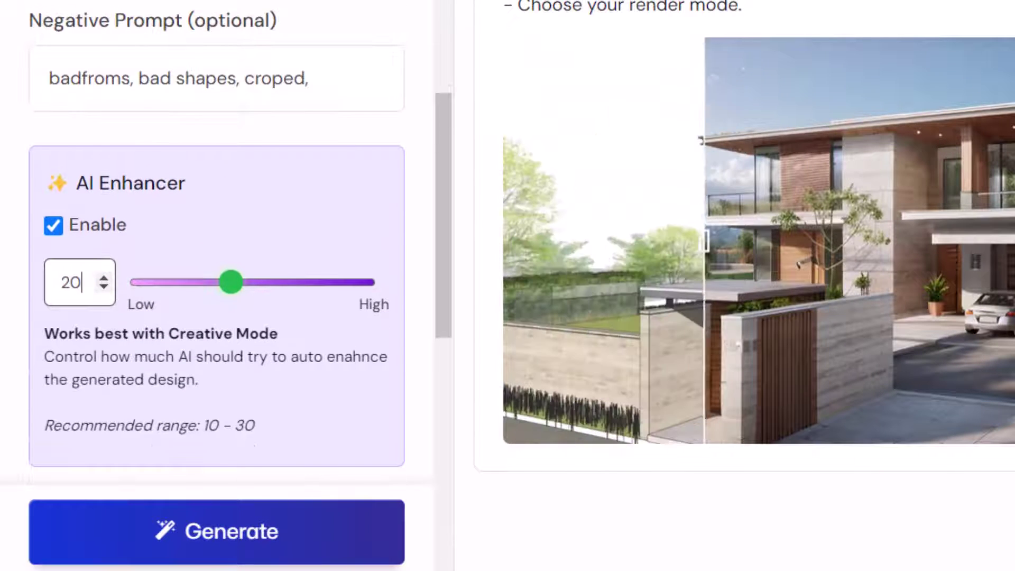
{"action": "scroll", "coordinate": [205, 119], "scroll_direction": "down", "scroll_amount": 5}
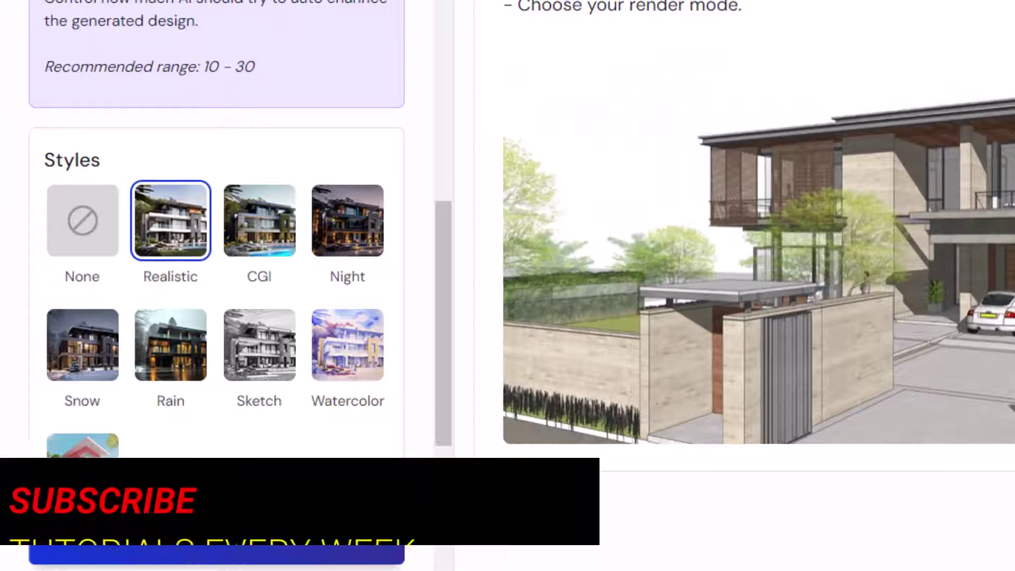
- Keep the Realistic style selected for the render
{"action": "scroll", "coordinate": [148, 100], "scroll_direction": "down", "scroll_amount": 2}
{"action": "left_click", "coordinate": [158, 133]}
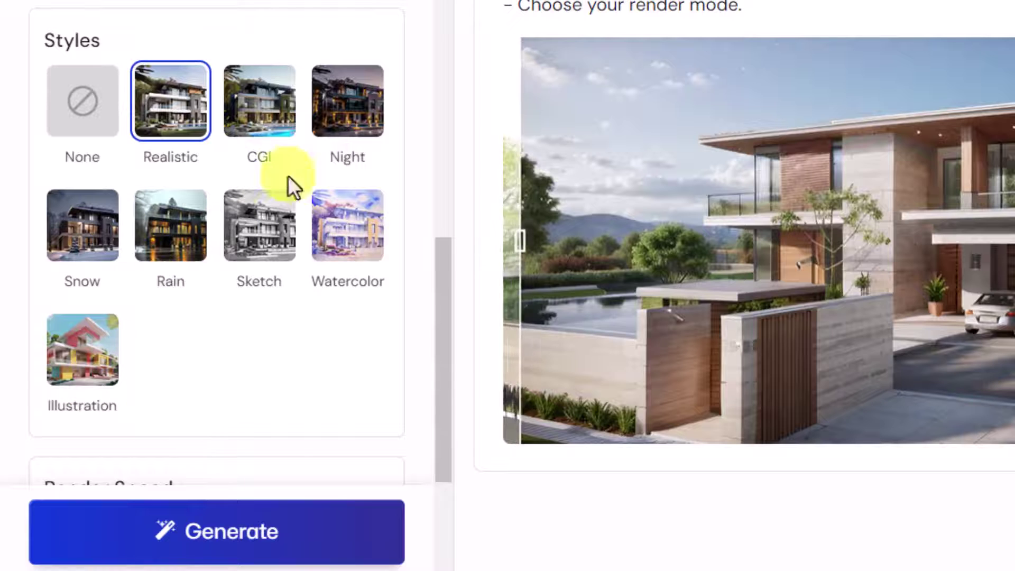
{"action": "scroll", "coordinate": [190, 129], "scroll_direction": "down", "scroll_amount": 2}
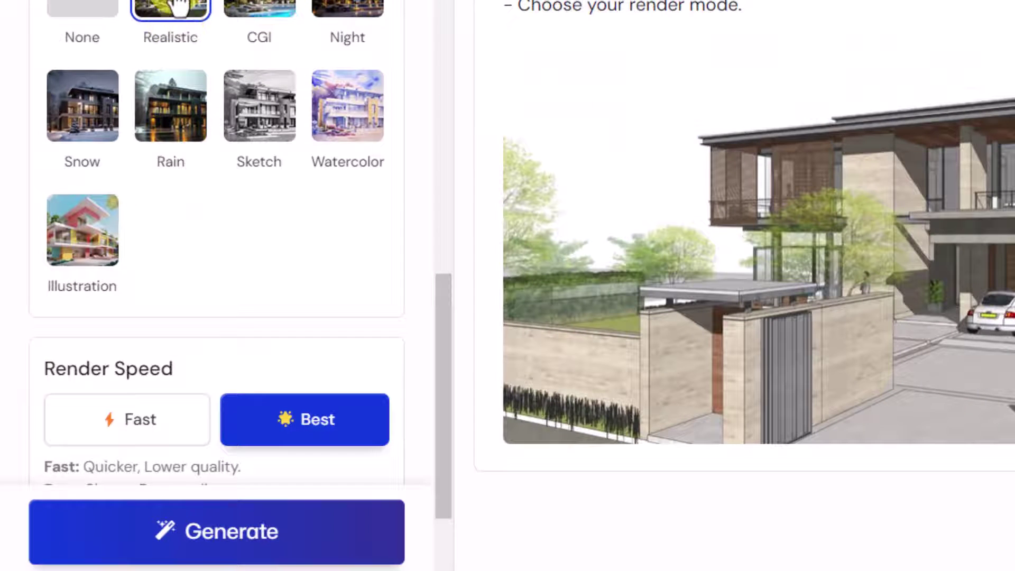
{"action": "scroll", "coordinate": [177, 21], "scroll_direction": "down", "scroll_amount": 2}
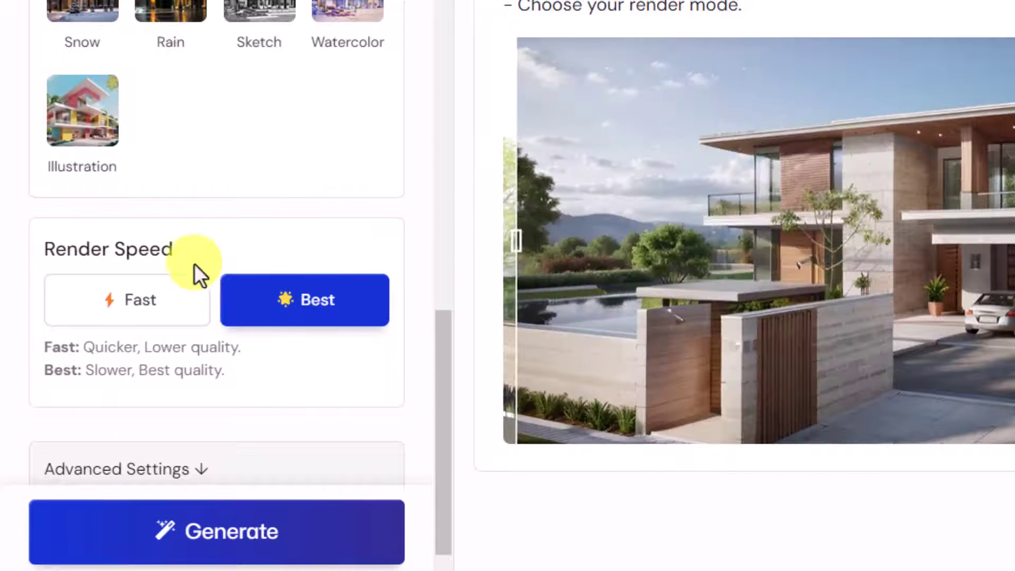
{"action": "scroll", "coordinate": [204, 290], "scroll_direction": "down", "scroll_amount": 1}
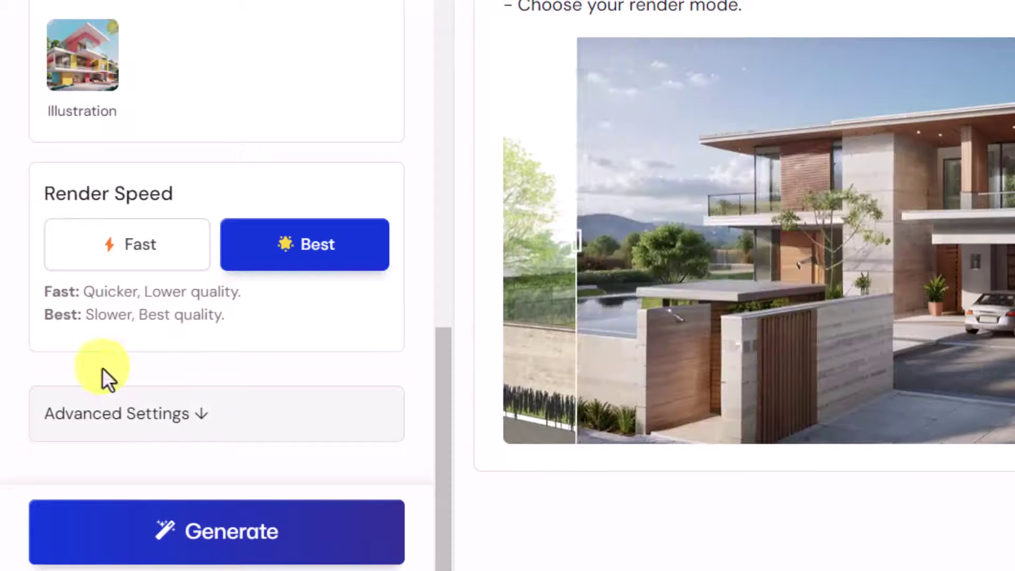
- In Advanced Settings, turn off Randomize Seed and fix the seed at 3640000
{"action": "left_click", "coordinate": [158, 415]}
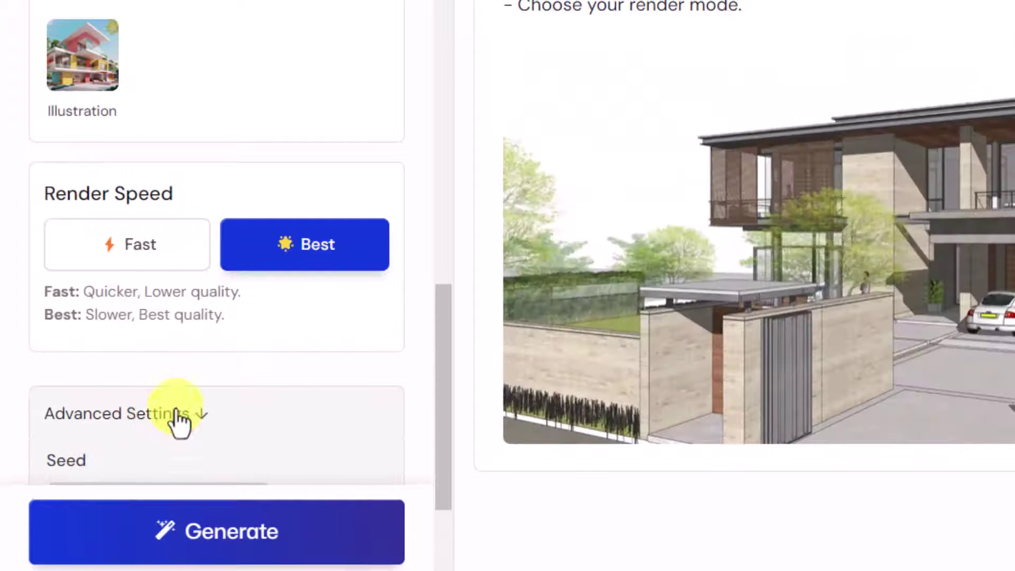
{"action": "scroll", "coordinate": [222, 397], "scroll_direction": "down", "scroll_amount": 4}
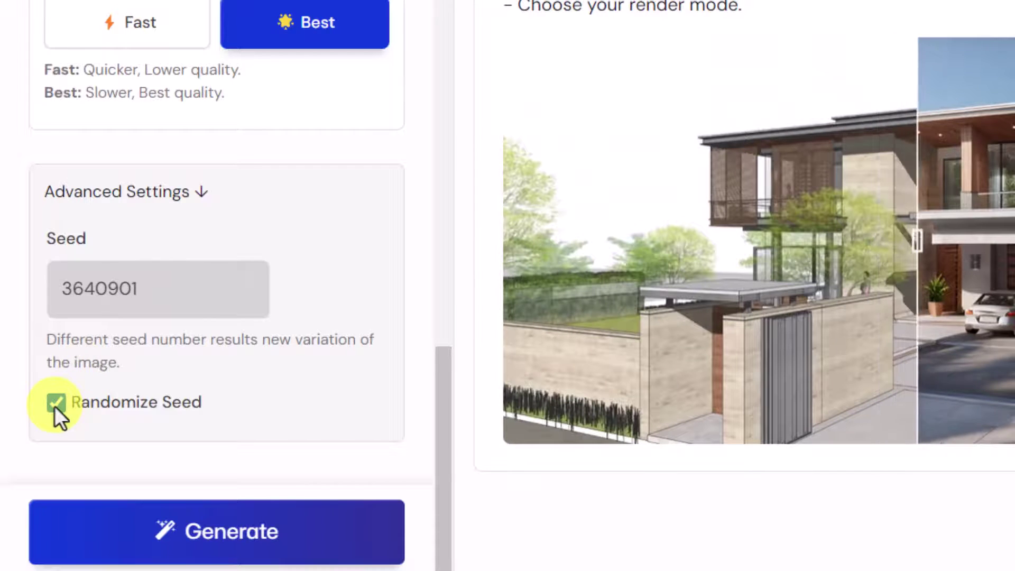
{"action": "left_click", "coordinate": [55, 403]}
{"action": "left_click_drag", "start_coordinate": [95, 290], "coordinate": [180, 291]}
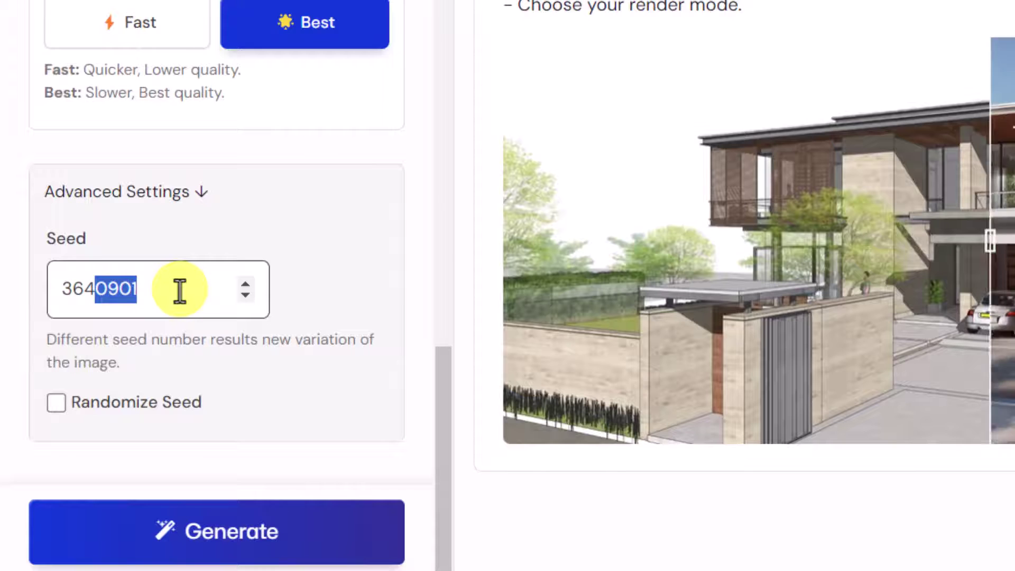
{"action": "type", "text": "0000"}
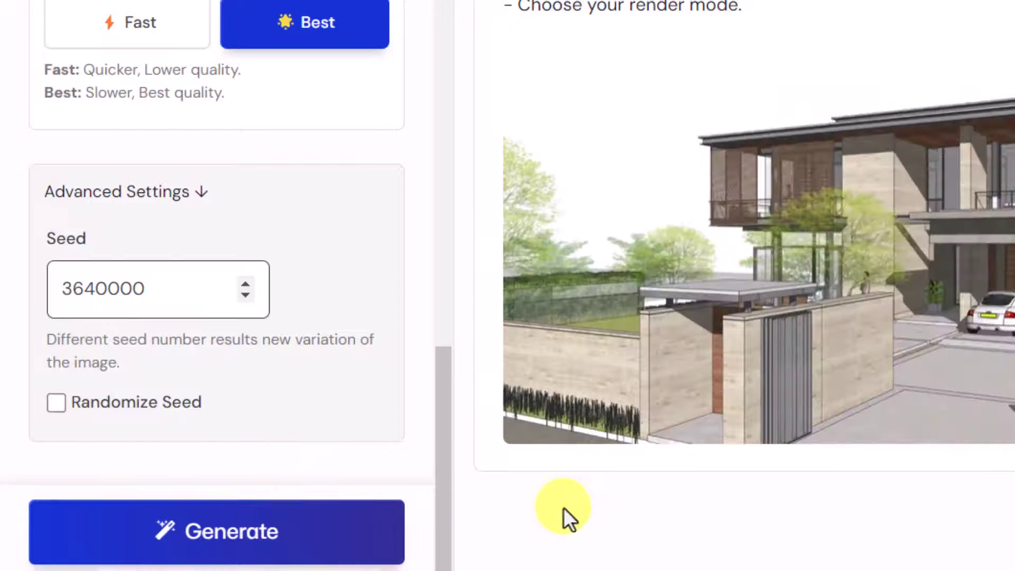
{"action": "scroll", "coordinate": [427, 256], "scroll_direction": "up", "scroll_amount": 10}
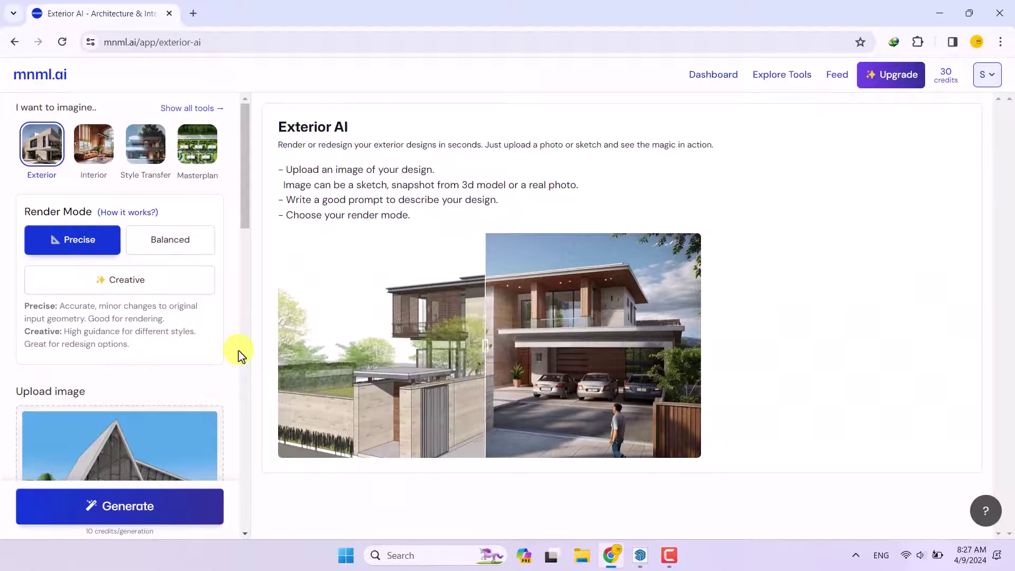
- Generate the realistic A-frame render and reset the browser zoom to 100%
{"action": "left_click", "coordinate": [128, 509]}
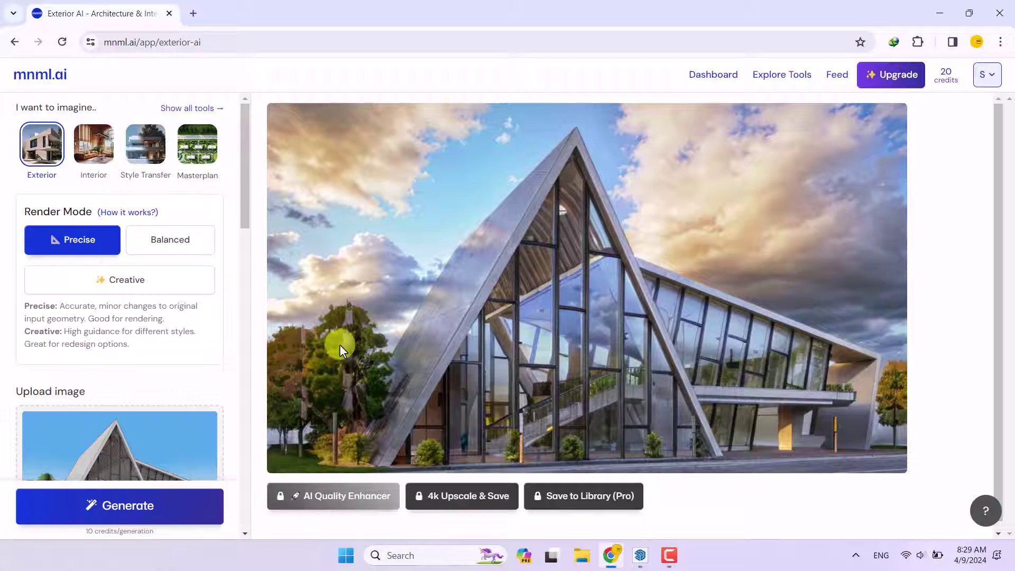
{"action": "scroll", "coordinate": [339, 344], "scroll_direction": "up", "scroll_amount": 3, "text": "ctrl"}
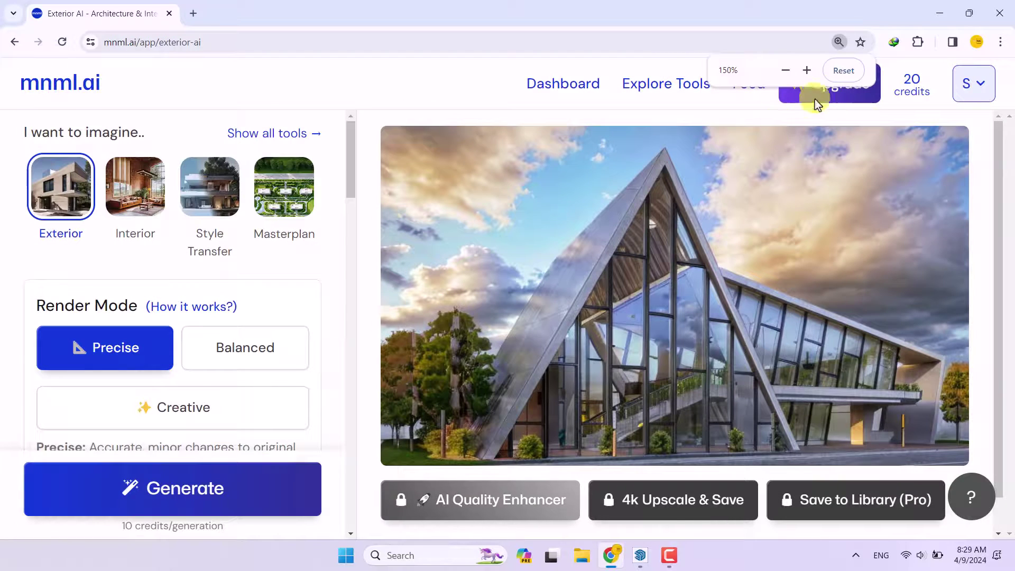
{"action": "left_click", "coordinate": [844, 71]}
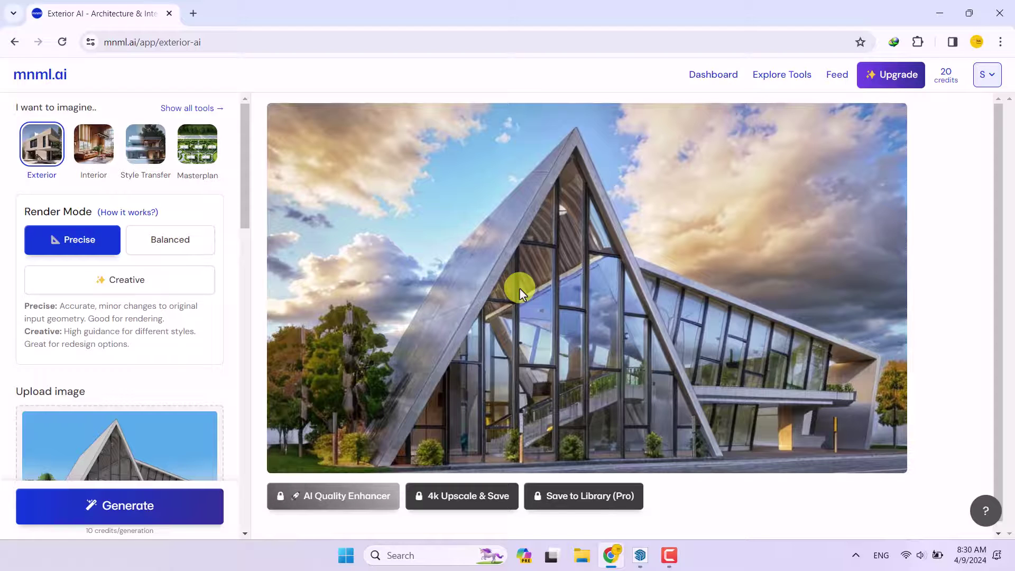
{"action": "scroll", "coordinate": [519, 288], "scroll_direction": "down", "scroll_amount": 1}
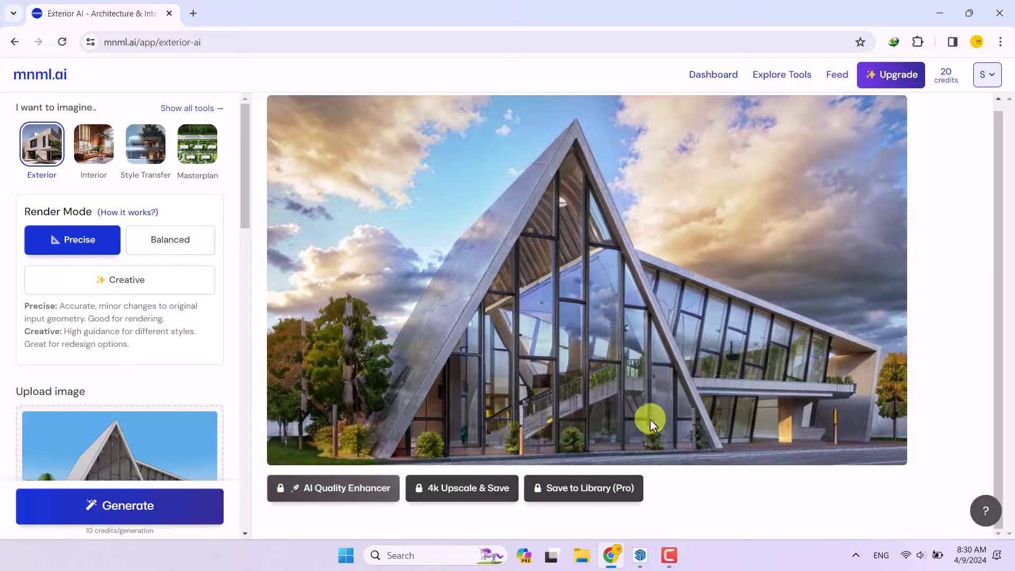
{"action": "right_click", "coordinate": [554, 307]}
{"action": "left_click", "coordinate": [583, 313]}
{"action": "left_click", "coordinate": [275, 7]}
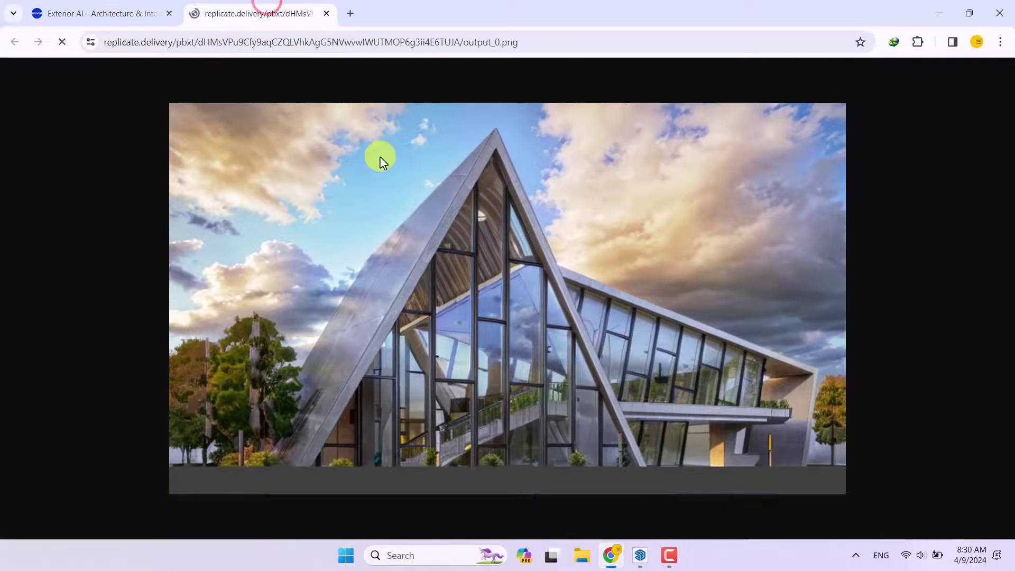
{"action": "right_click", "coordinate": [414, 203]}
{"action": "left_click", "coordinate": [312, 224]}
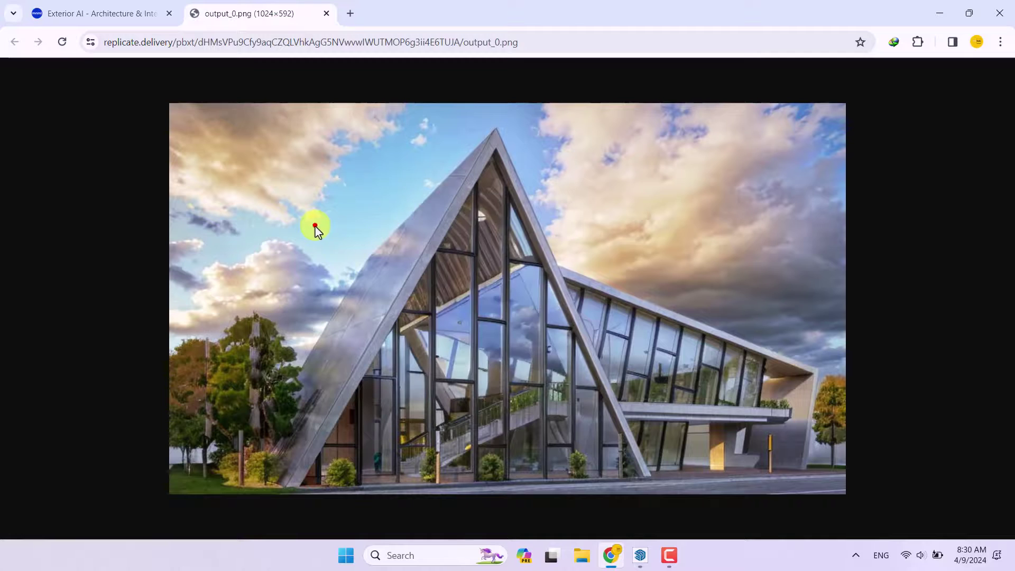
{"action": "left_click", "coordinate": [326, 14]}
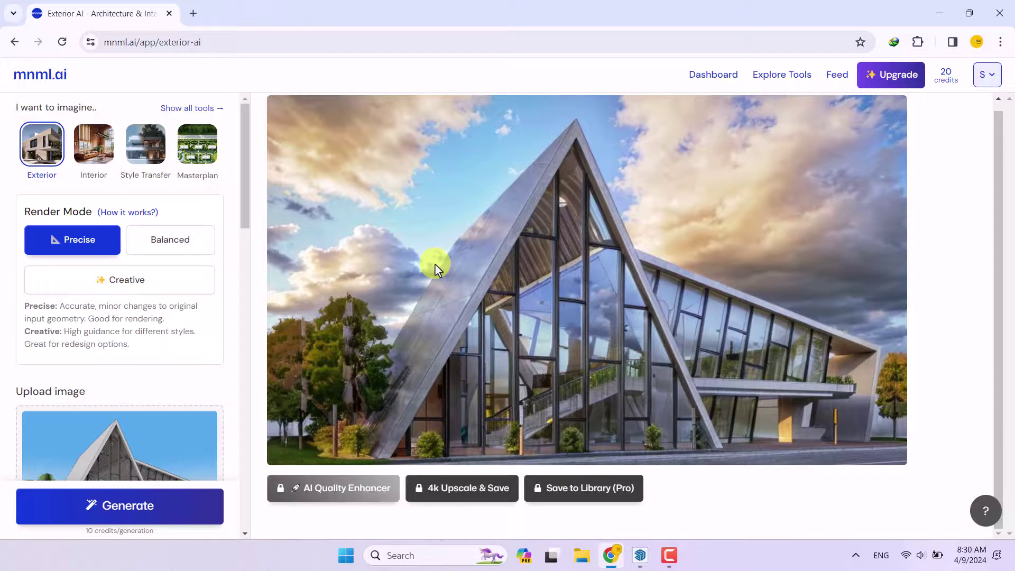